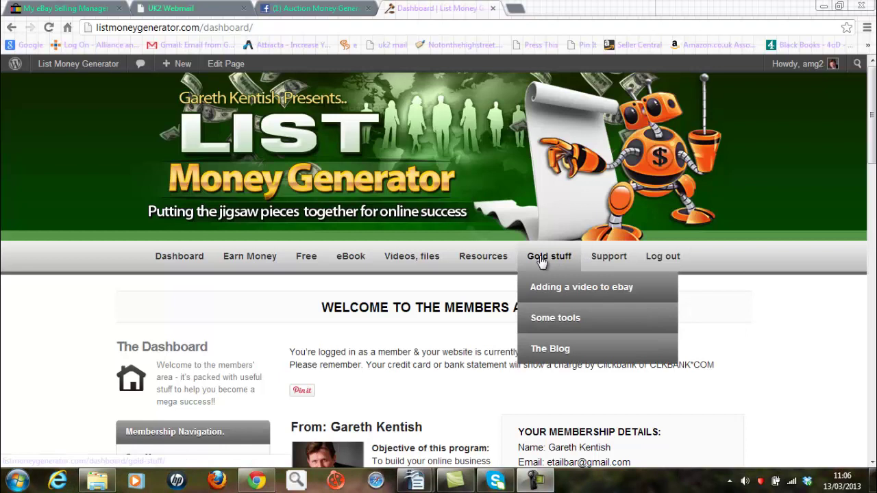
Review the members area's navigation entries and their sub-pages, from Dashboard and Earn Money through Gold stuff to Support.
mouse_move(507, 259)
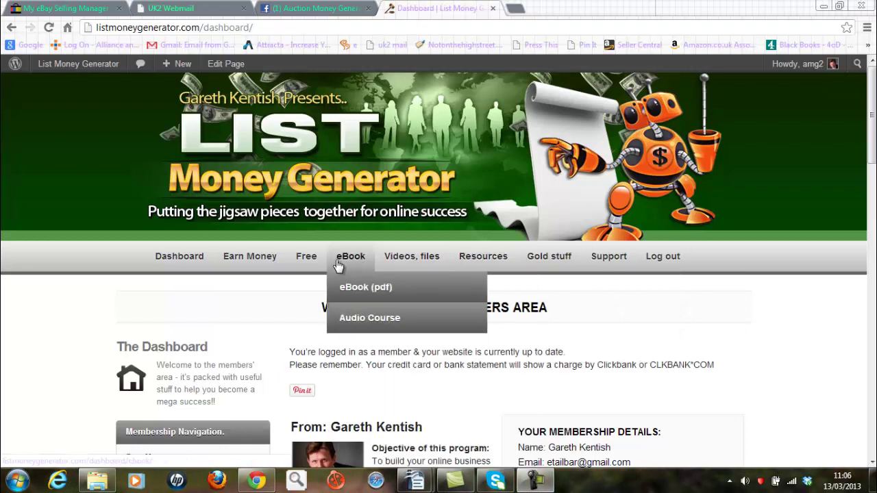
mouse_move(267, 263)
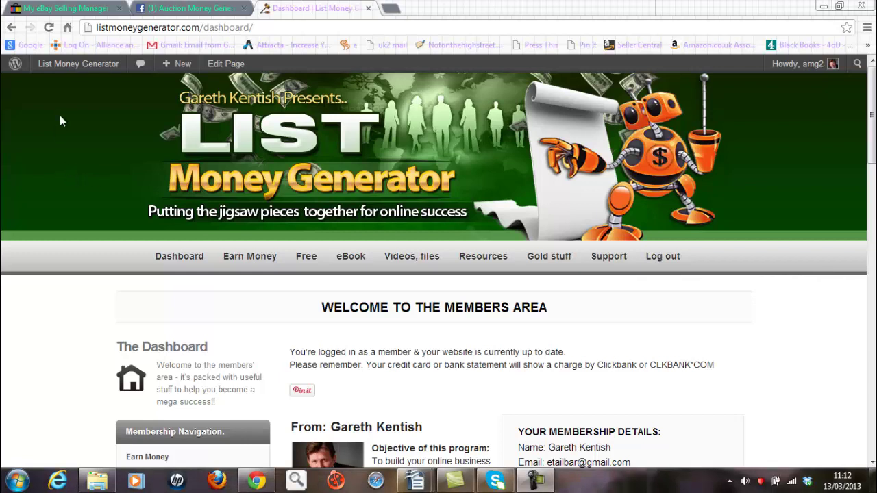
mouse_move(62, 67)
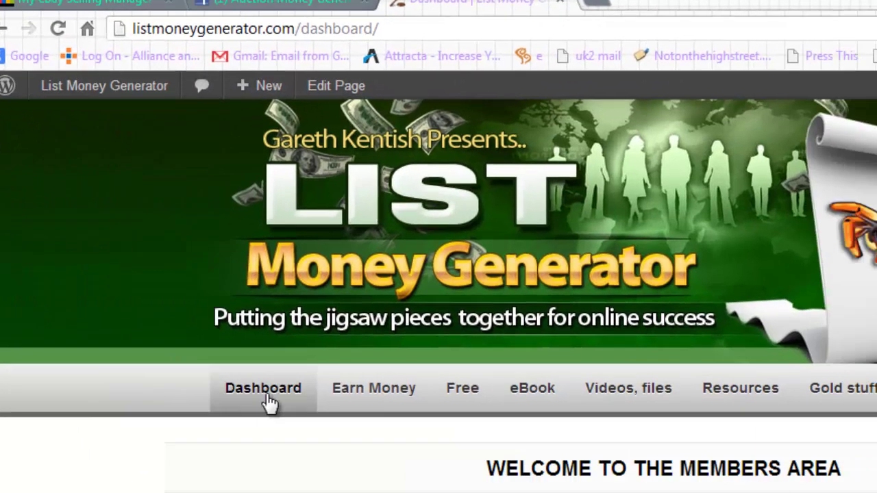
mouse_move(418, 429)
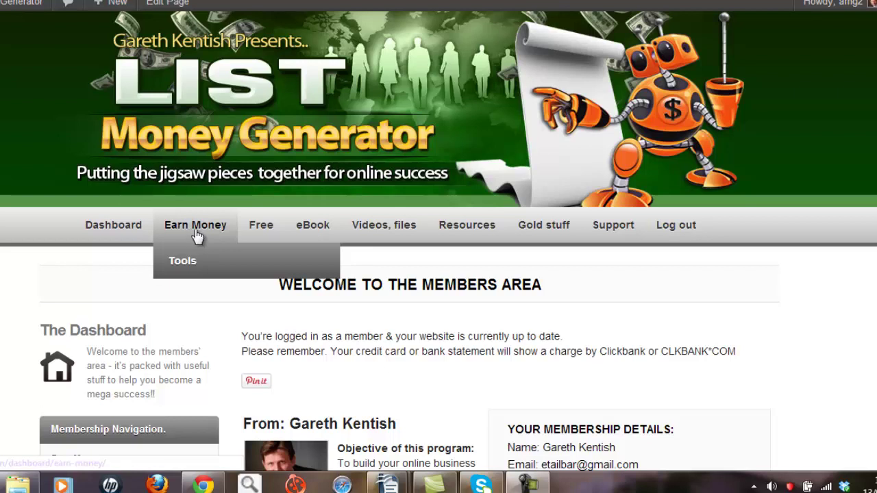
mouse_move(252, 234)
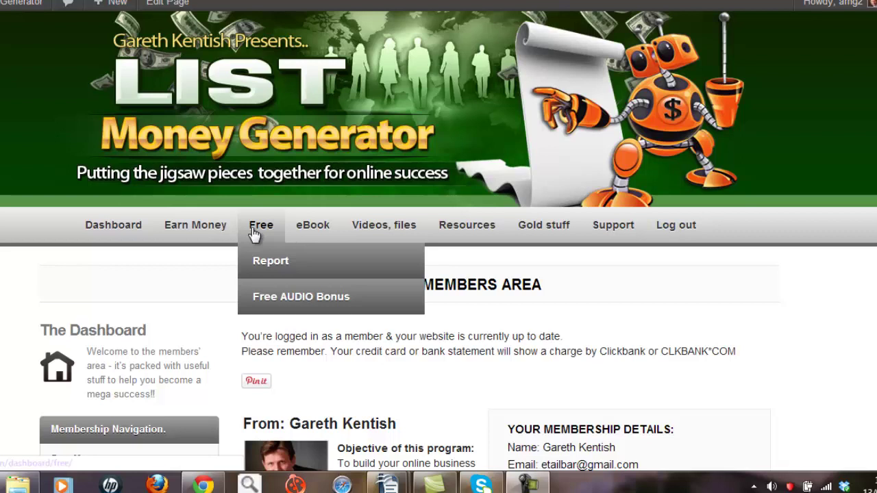
mouse_move(305, 227)
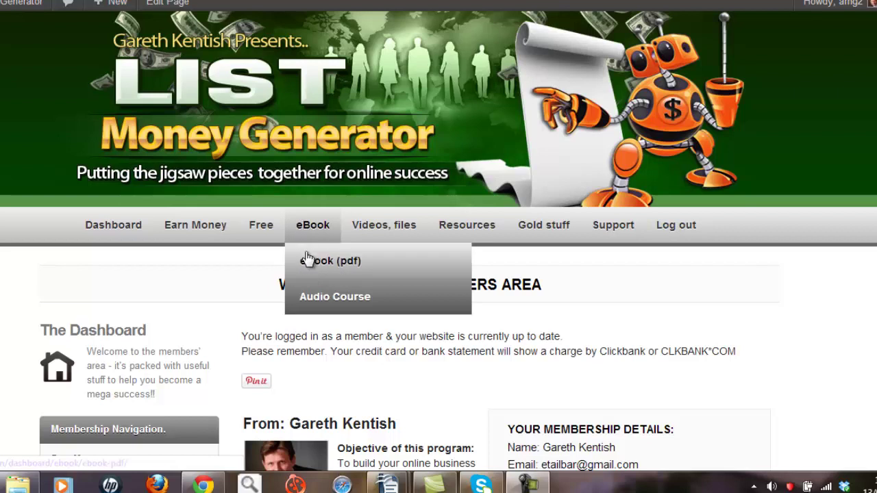
mouse_move(363, 234)
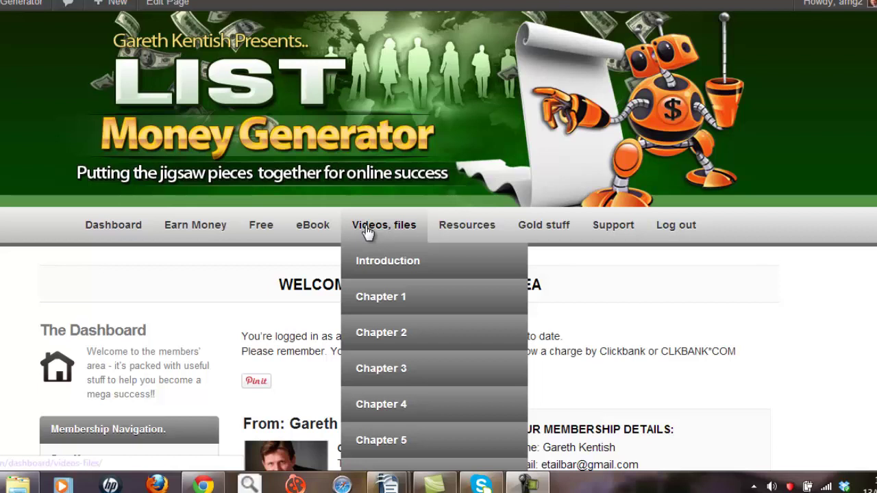
mouse_move(447, 232)
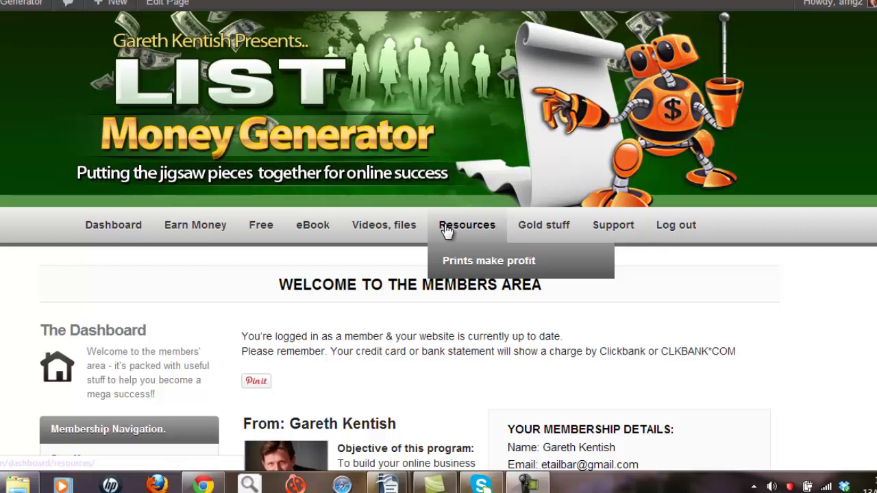
mouse_move(534, 229)
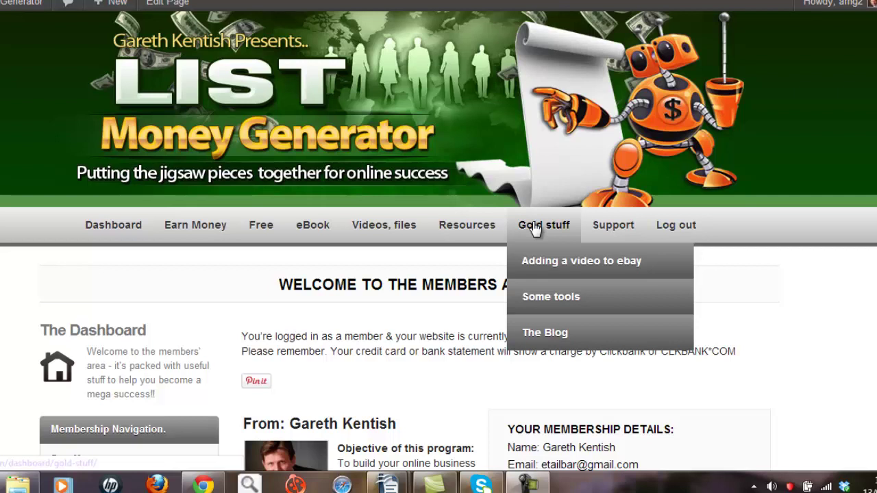
mouse_move(605, 231)
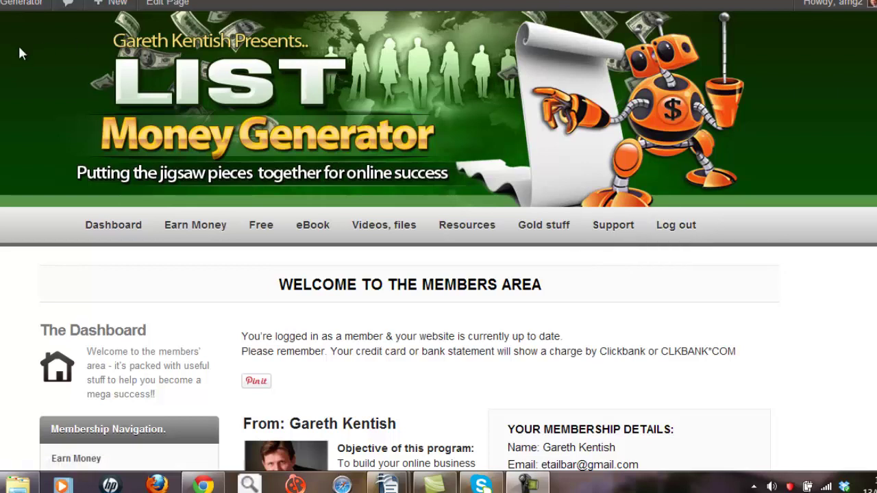
Go to the List Money Generator admin dashboard and open the OptimizePress General Settings.
mouse_move(20, 3)
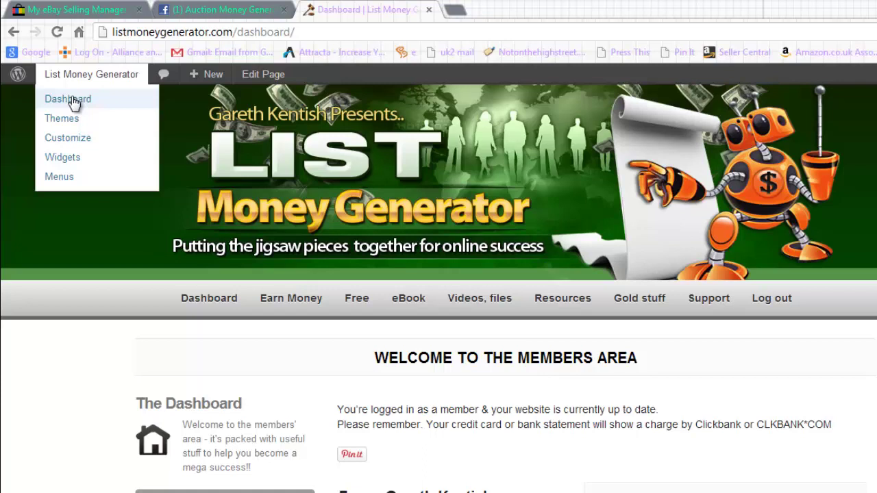
left_click(68, 99)
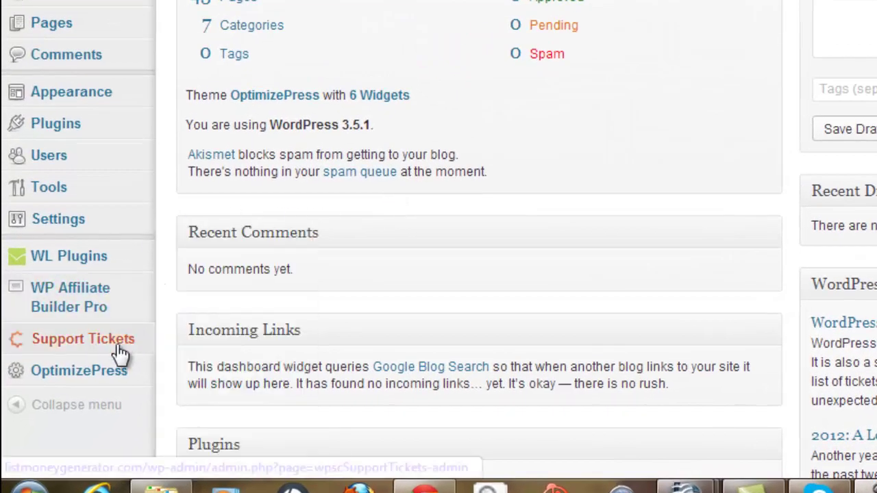
mouse_move(106, 379)
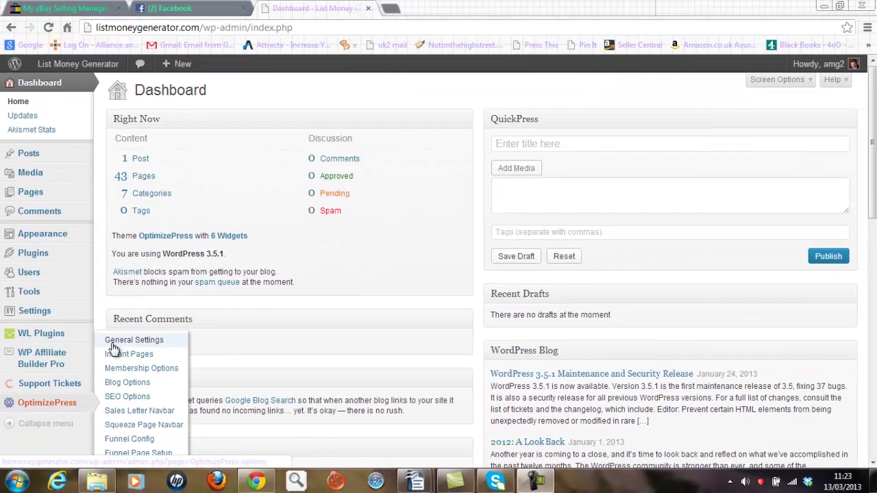
left_click(187, 271)
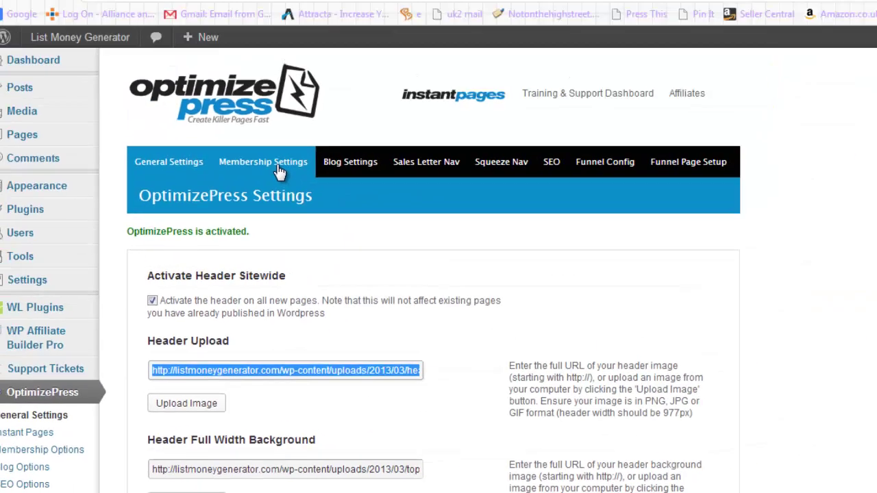
Open the OptimizePress Membership Settings and select the Membership Header URL for inspection.
left_click(272, 195)
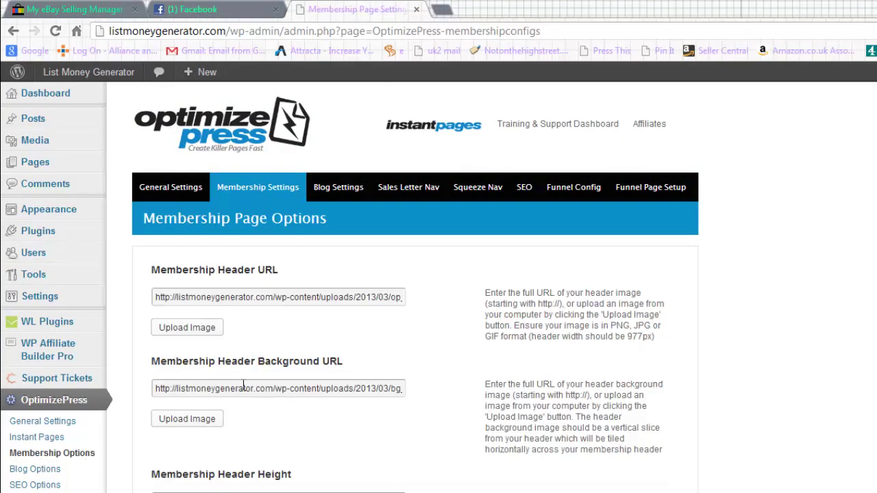
triple_click(260, 297)
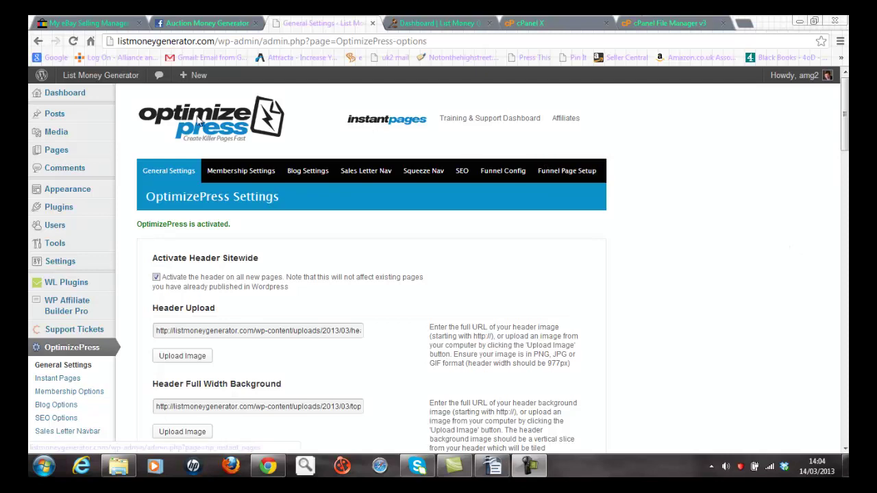
Start a new WordPress page and place the cursor in its title.
mouse_move(60, 158)
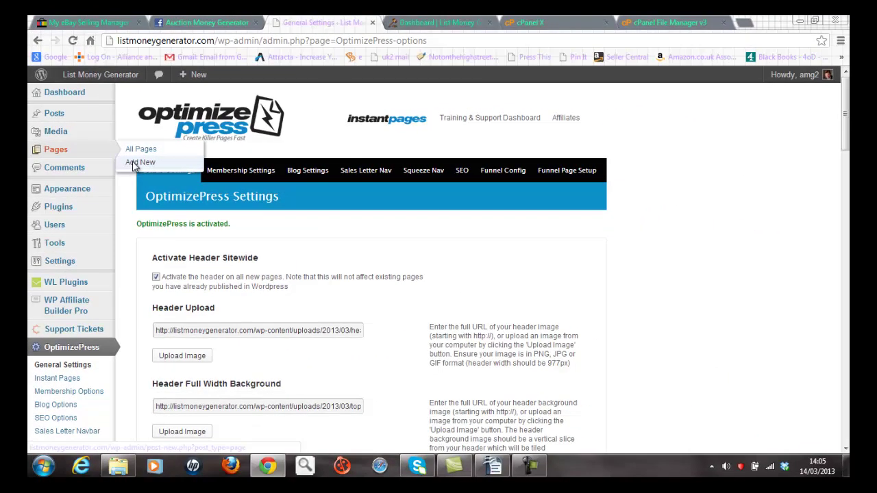
left_click(138, 166)
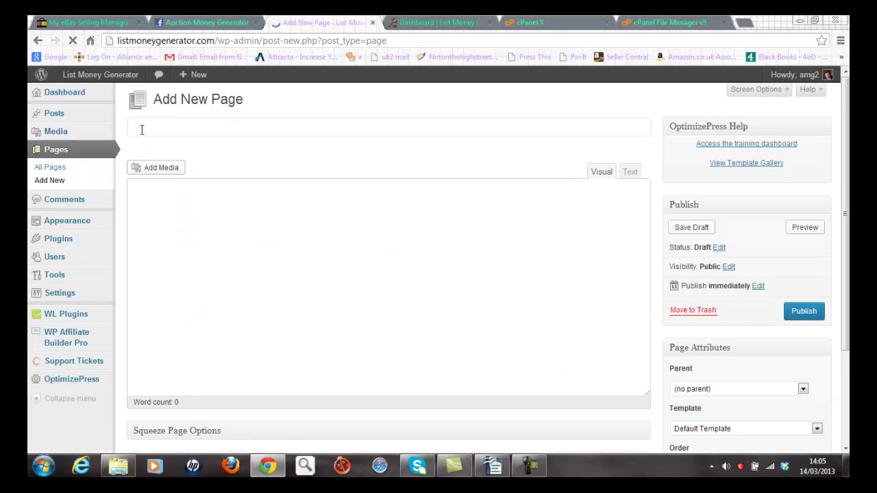
left_click(141, 126)
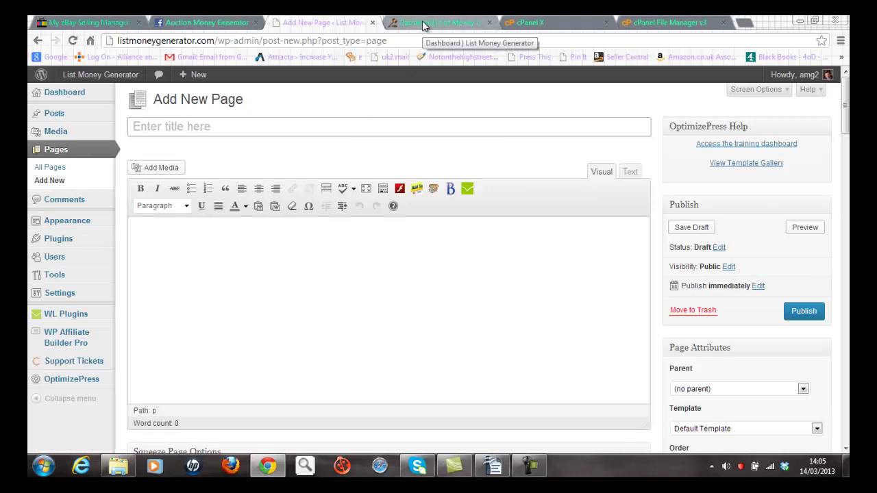
Check the Gold stuff section on the live members area site, and return to the new page editor.
left_click(424, 26)
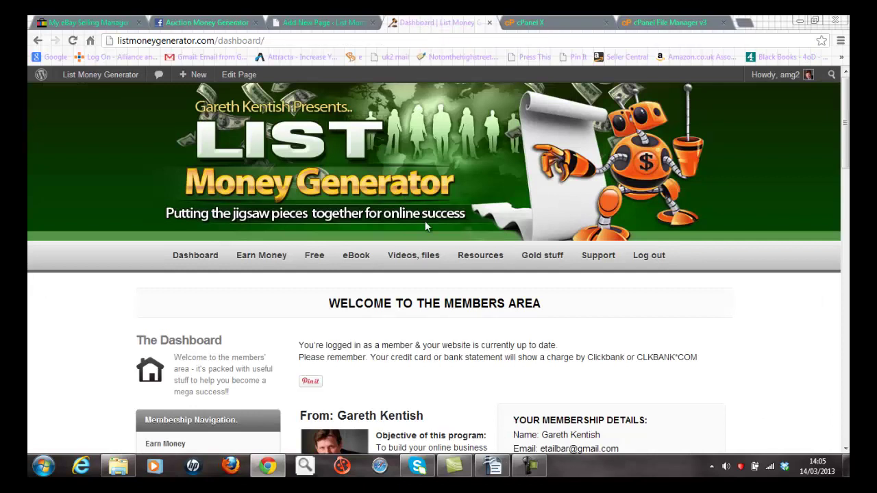
mouse_move(534, 261)
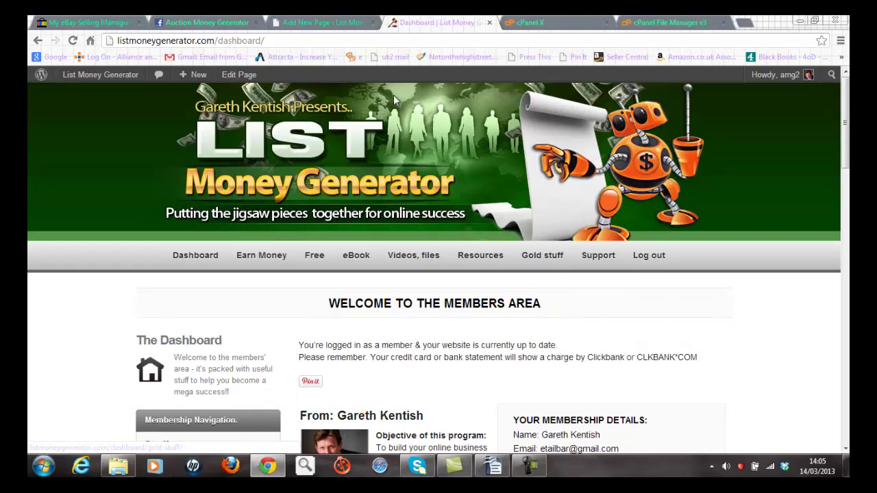
left_click(334, 24)
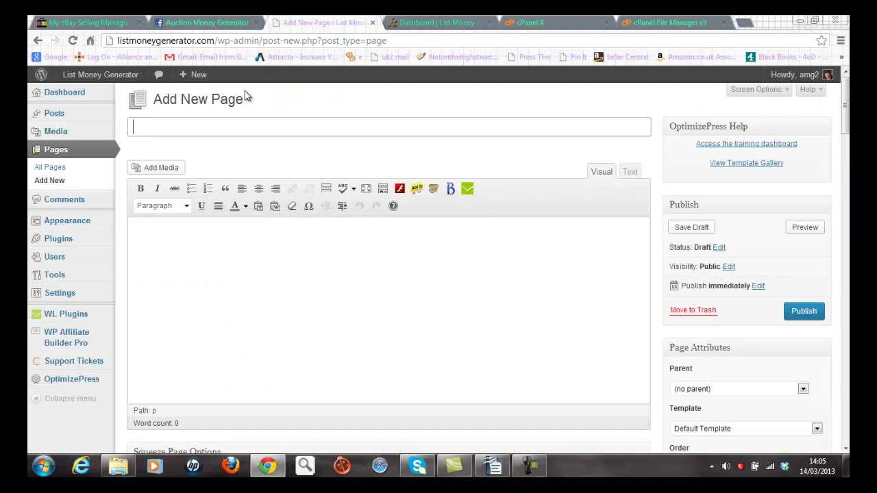
Title the page "Blog report" and enter the body line "Here is a fantastic report for your regarding Blogs:", followed by a new line.
type("Blog report")
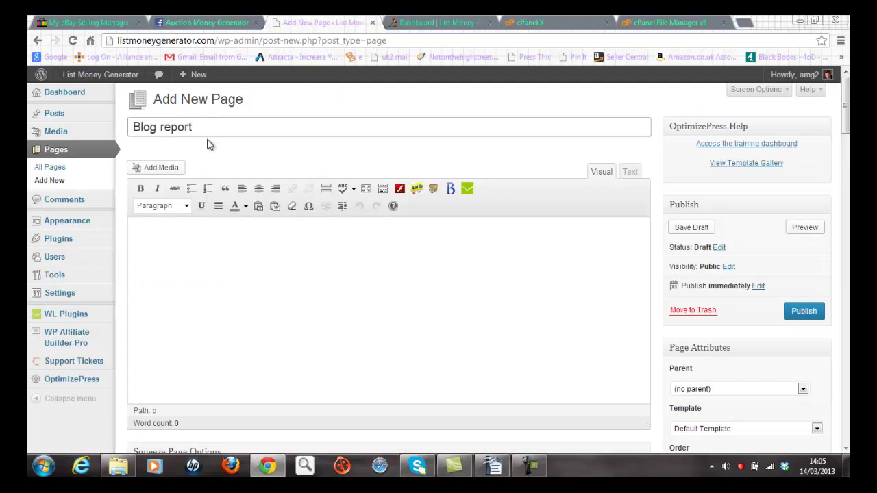
left_click(157, 241)
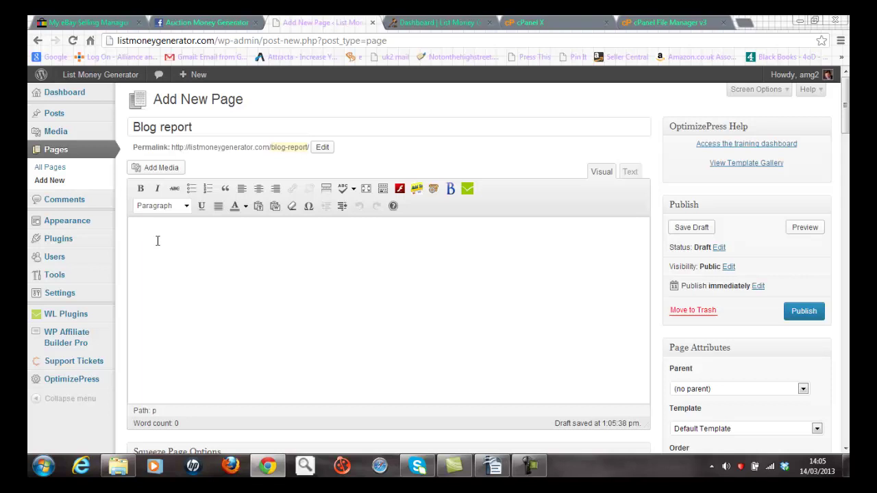
type("Here is a fantast")
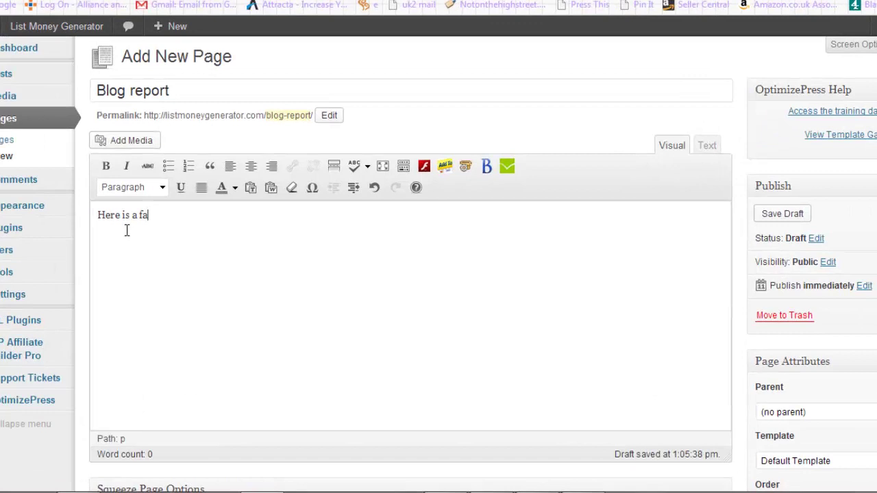
type("ic report")
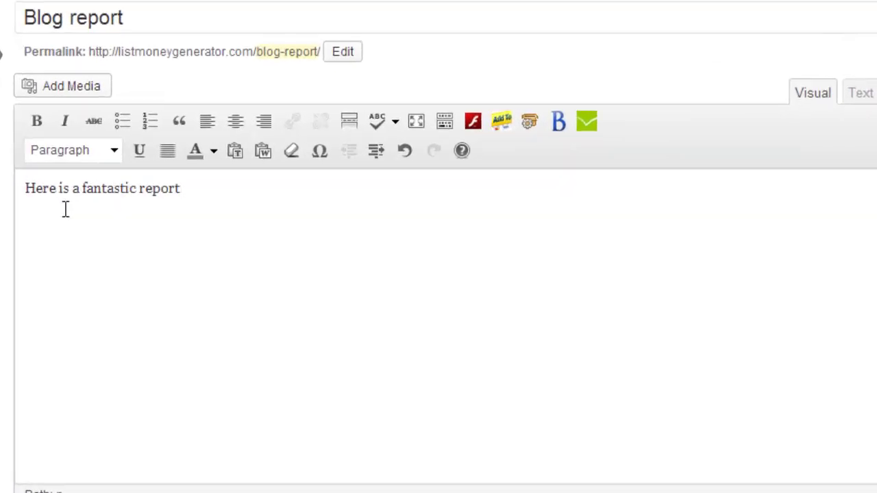
type(" for your regardin")
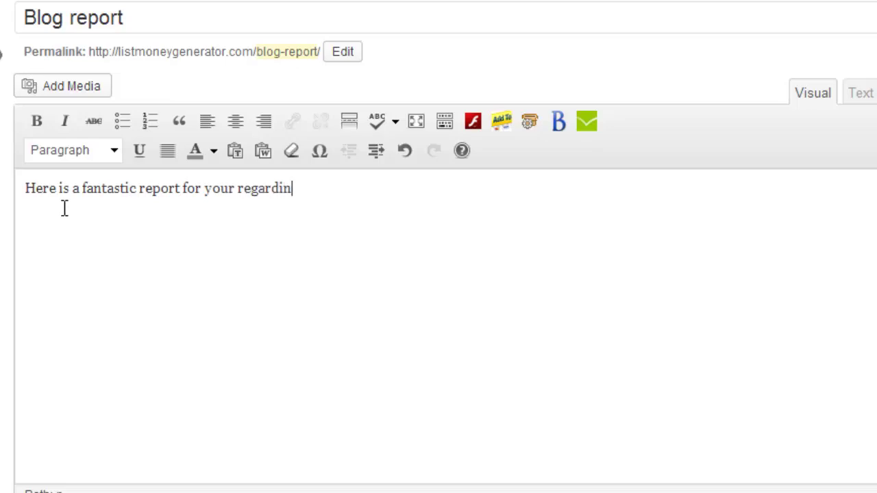
type("g Blogs:")
key("Return")
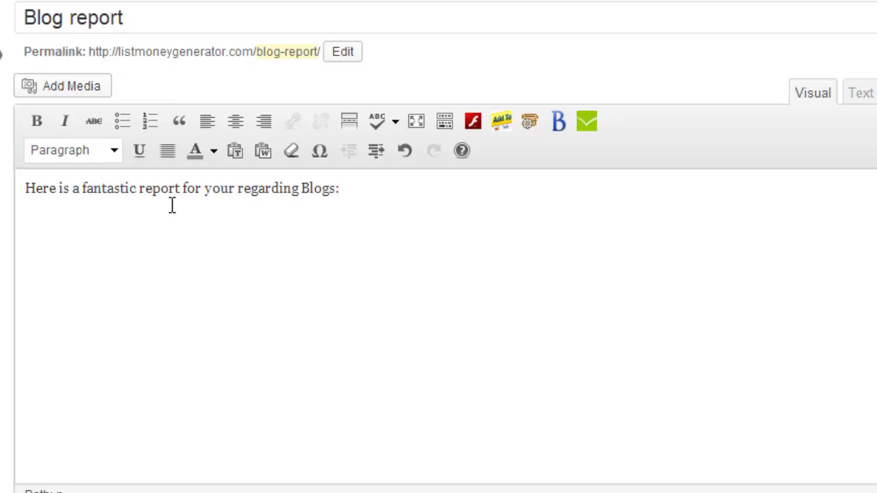
Insert the OptimizePress "Membership Download Item Pdf" shortcode below the body line.
left_click(530, 122)
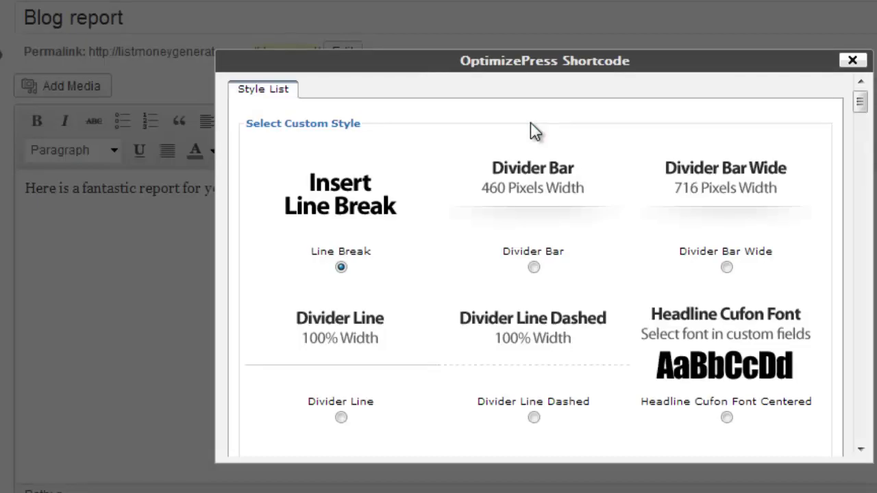
left_click(854, 61)
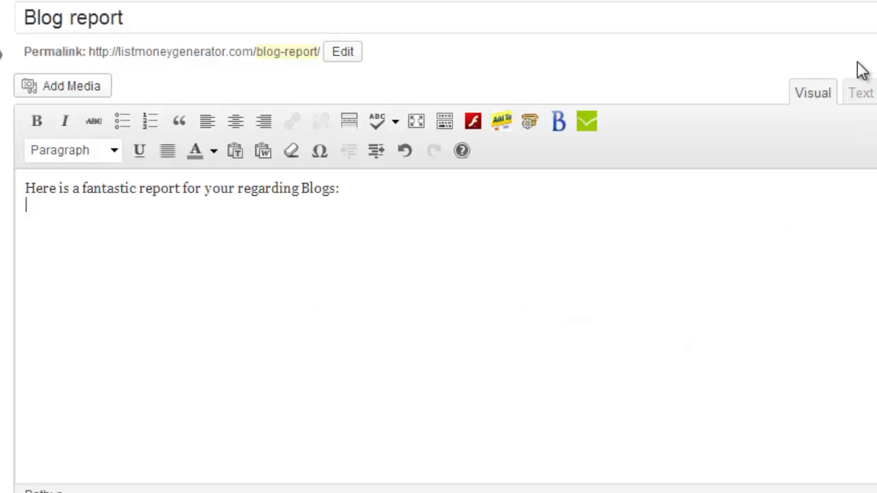
left_click(528, 123)
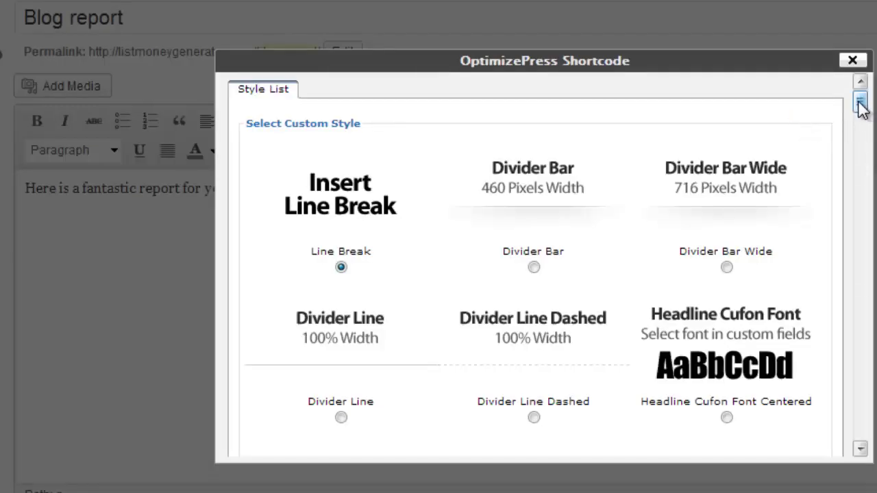
left_click_drag(864, 108, 857, 355)
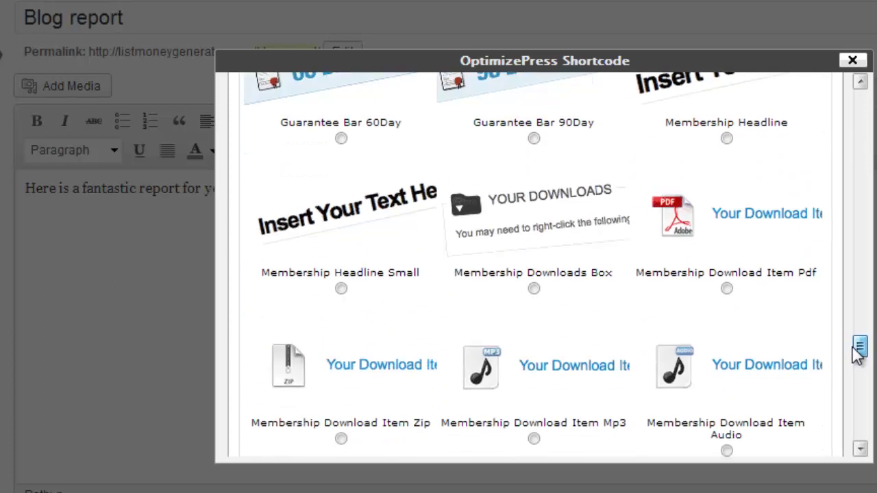
left_click(728, 290)
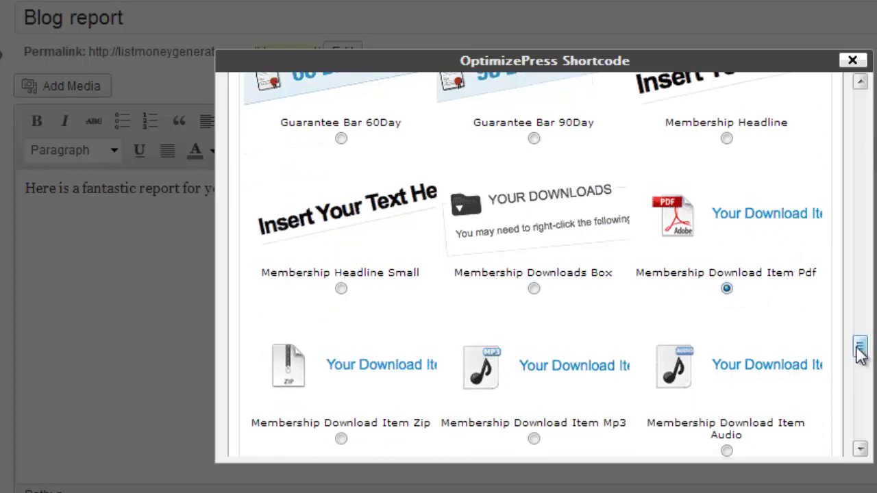
left_click_drag(862, 362, 861, 472)
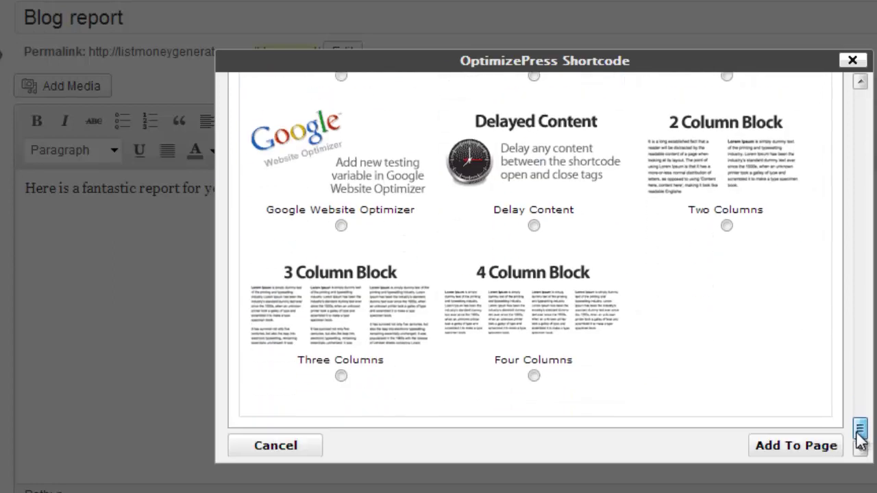
left_click(829, 449)
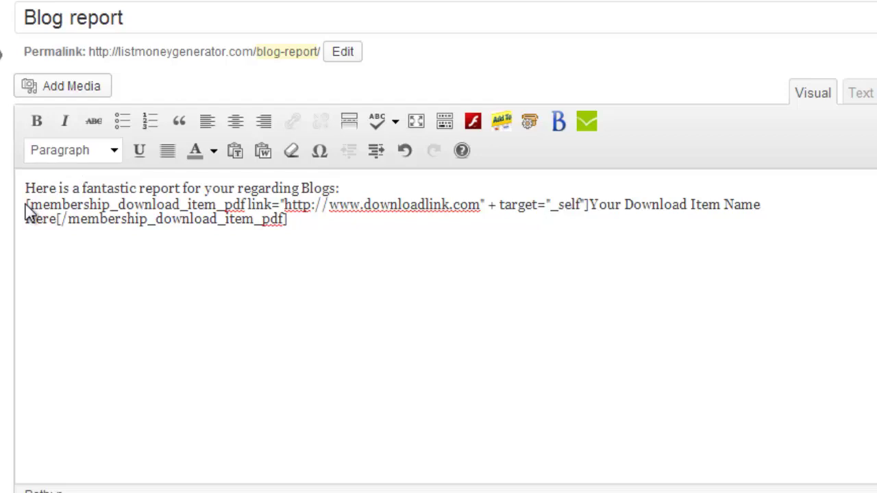
left_click_drag(26, 204, 299, 231)
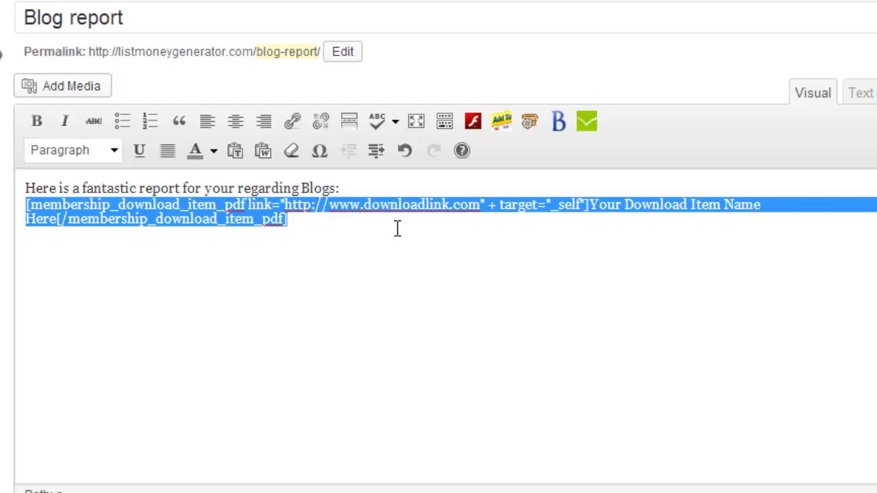
left_click(452, 202)
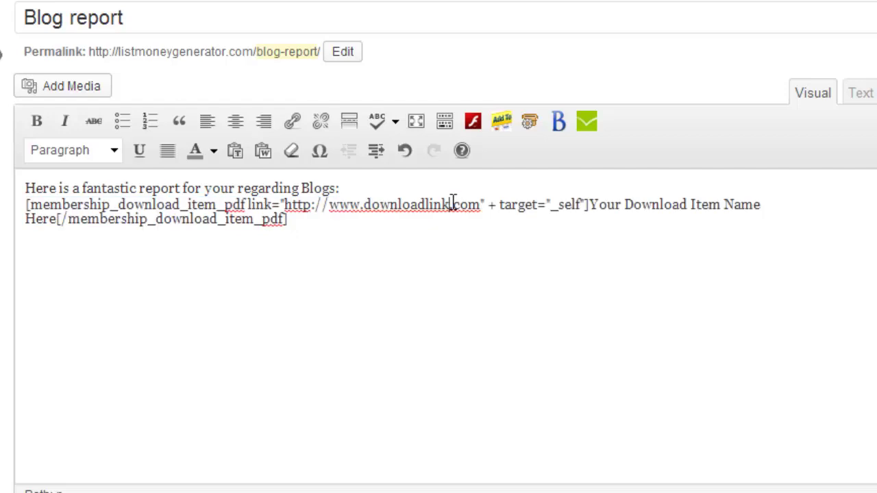
key("BackSpace")
key("BackSpace")
key("BackSpace")
key("BackSpace")
key("BackSpace")
key("BackSpace")
key("BackSpace")
key("BackSpace")
key("BackSpace")
key("BackSpace")
key("BackSpace")
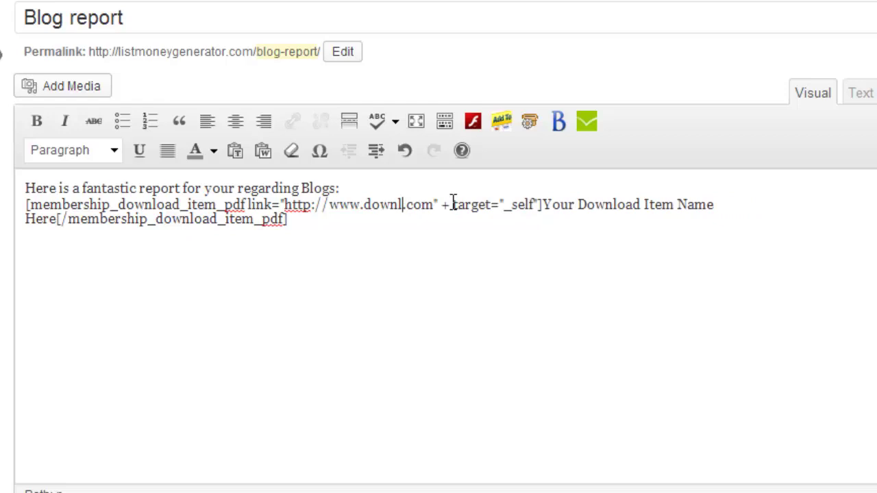
key("BackSpace")
type("etailbar")
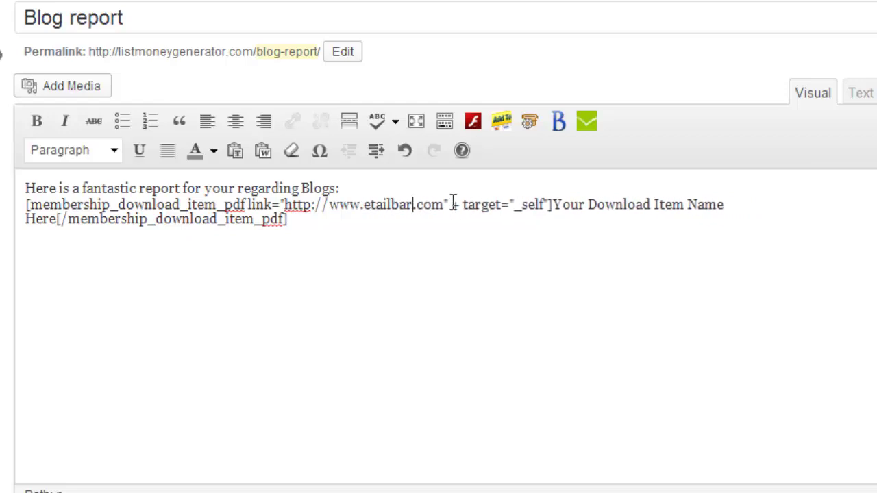
type(".co")
type("m/img")
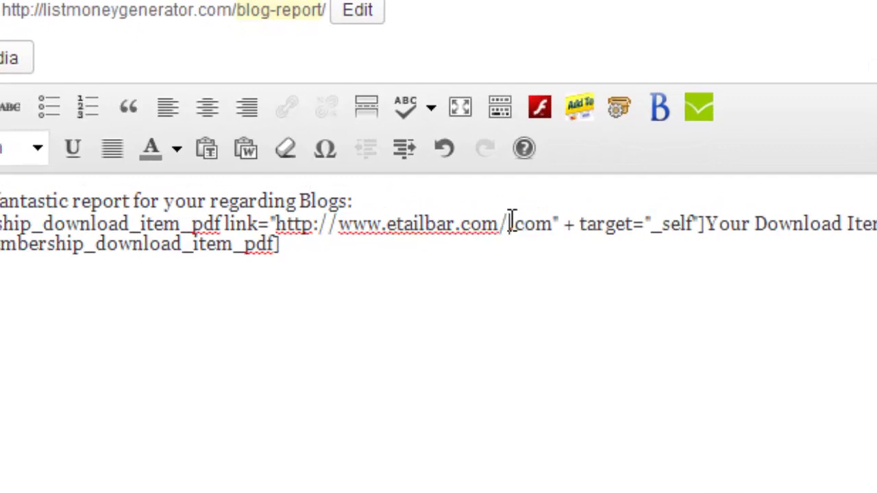
type("2/blo")
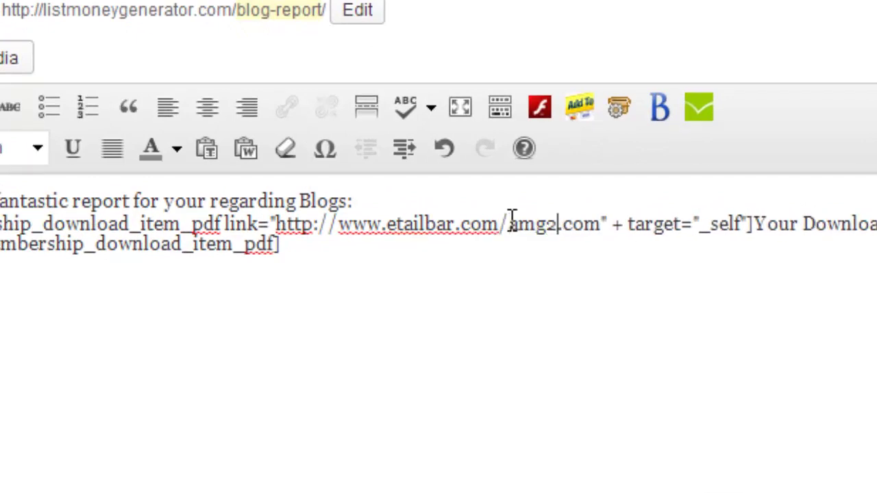
type("g_report")
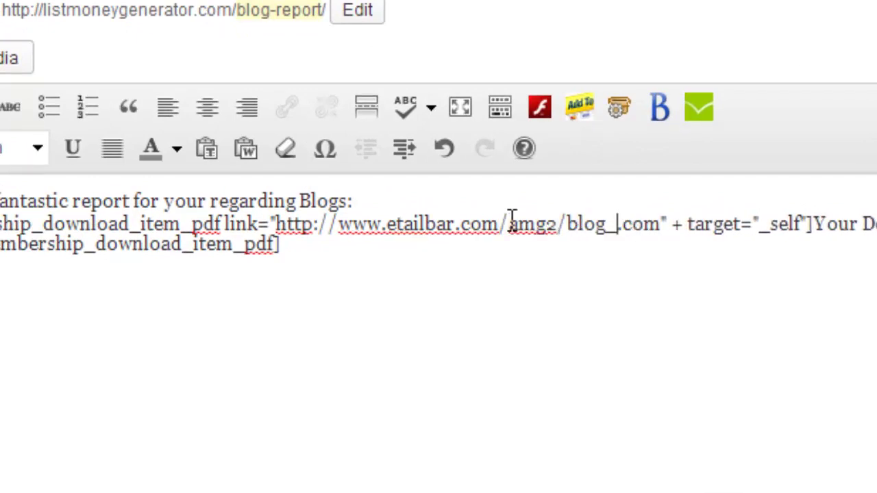
Capitalize the first letter of the file name in the shortcode link so it reads "Blog_report".
key("Left")
key("Left")
key("Left")
key("Left")
key("Left")
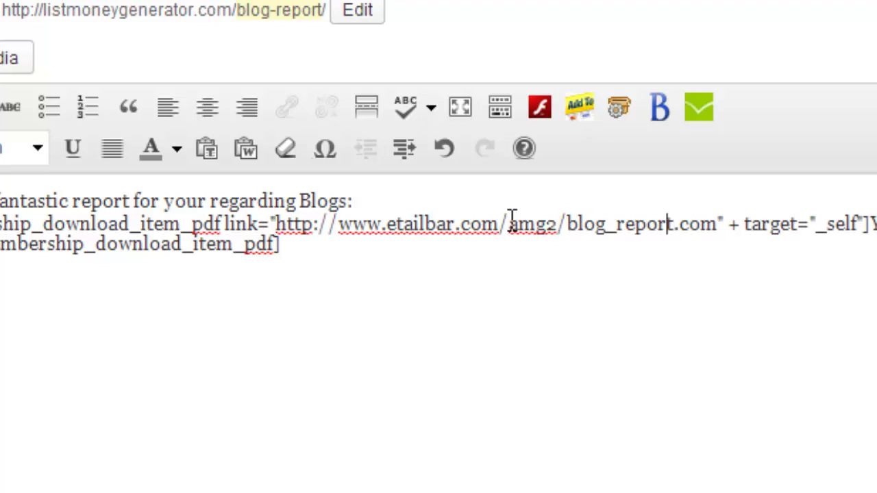
key("Left")
key("Left")
key("Left")
key("Left")
key("Left")
key("BackSpace")
type("B")
Replace the leftover "com" ending of the file name in the shortcode link with "pdf".
key("Right")
key("Right")
key("Right")
key("Right")
key("Right")
key("Right")
key("Right")
key("Right")
key("Right")
key("Right")
key("Right")
key("Delete")
key("Delete")
key("Delete")
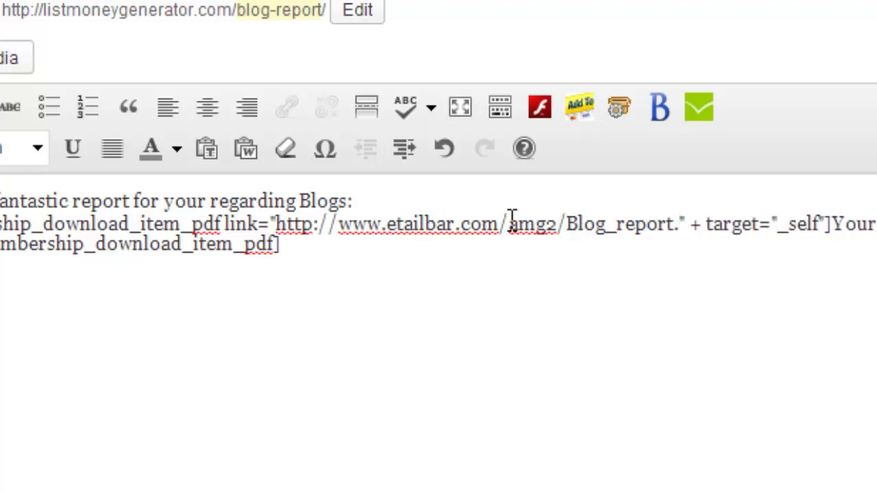
type("pdf")
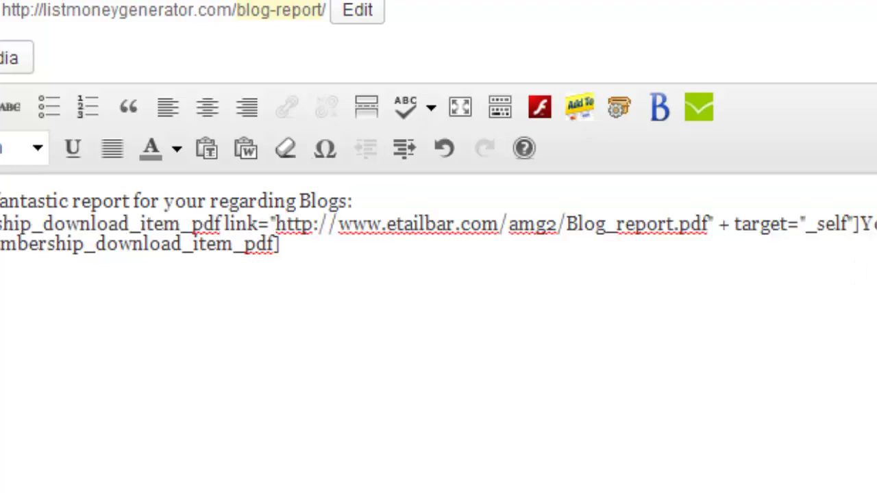
Replace the placeholder download item name in the shortcode with "FREE Blog Report".
left_click_drag(876, 224, 869, 224)
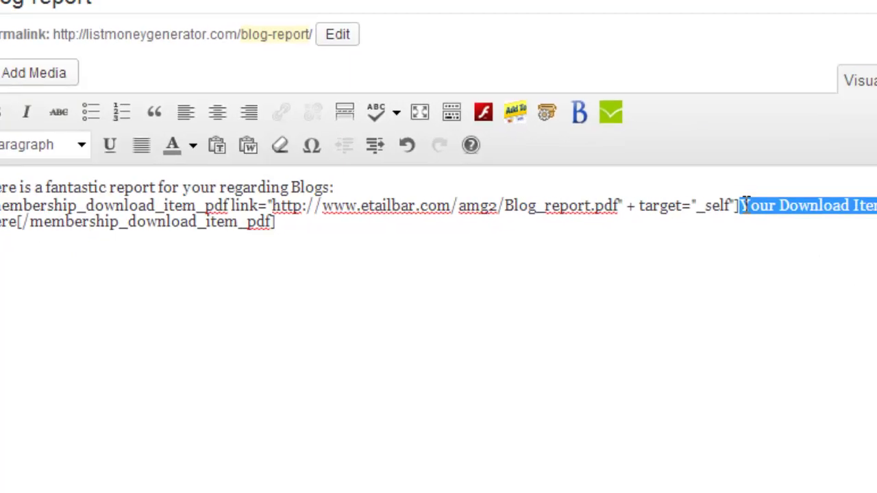
type("FREE")
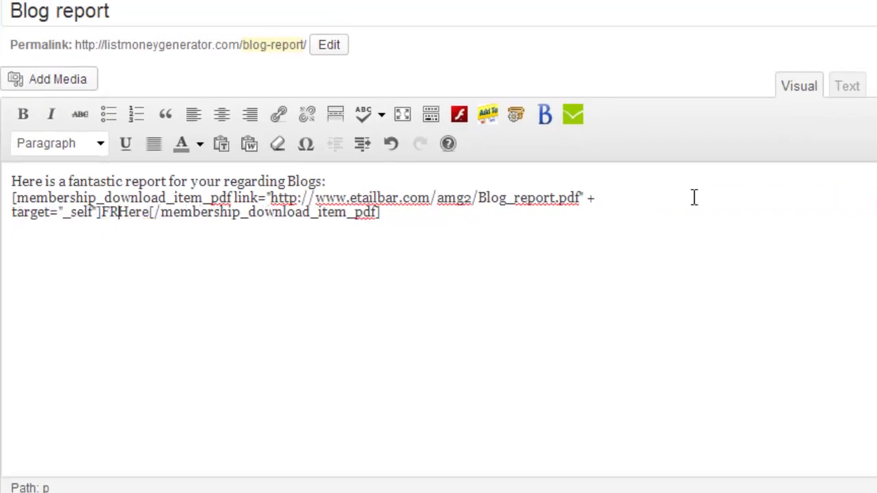
type(" Blog Report")
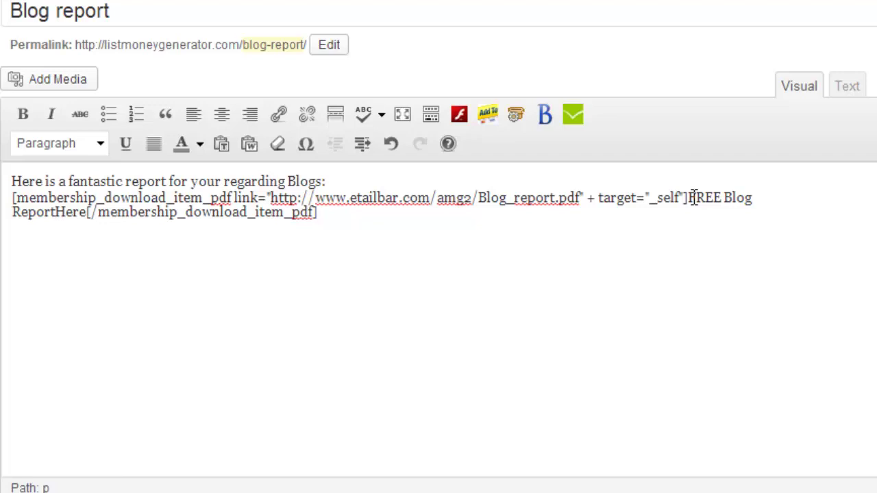
key("BackSpace")
key("BackSpace")
key("BackSpace")
key("BackSpace")
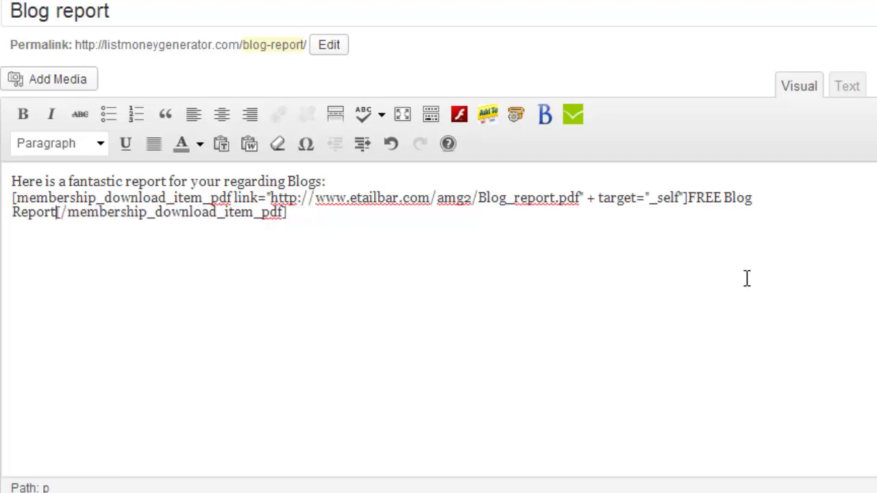
left_click(636, 227)
Set the page's parent to "Gold+ stuff".
scroll(439, 274, "down", 1)
scroll(438, 274, "down", 3)
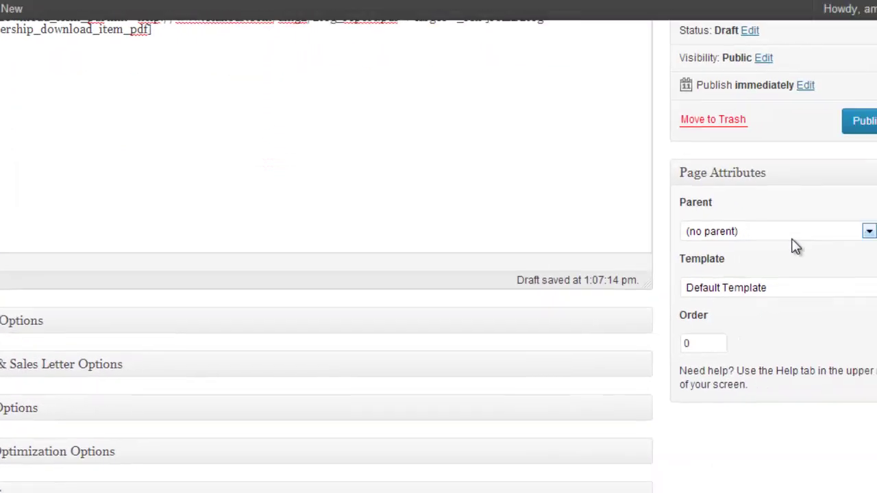
left_click(807, 303)
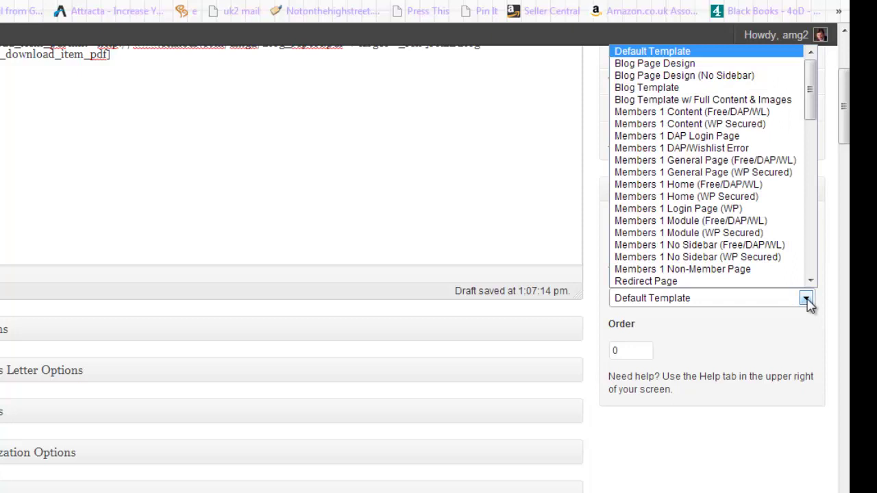
left_click(836, 269)
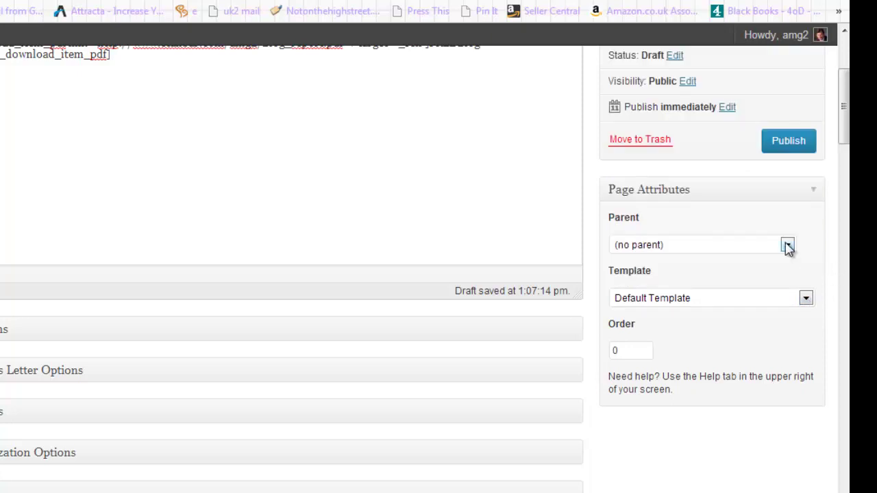
left_click(788, 246)
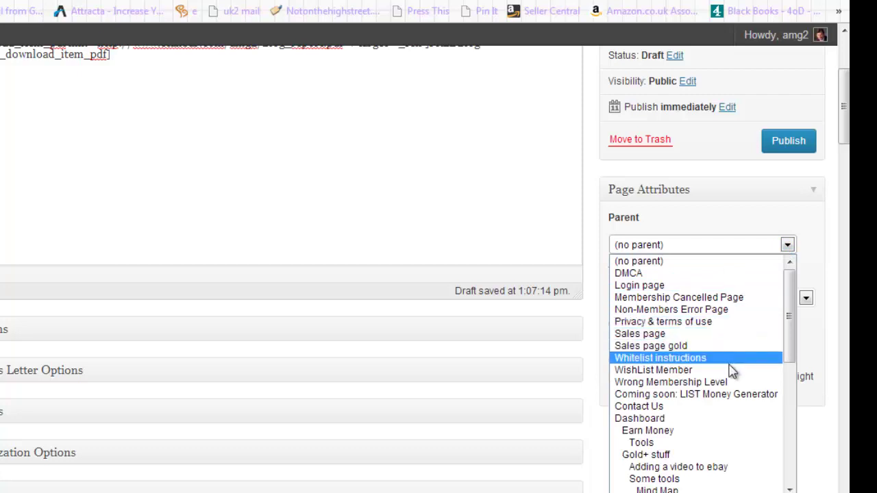
left_click(666, 457)
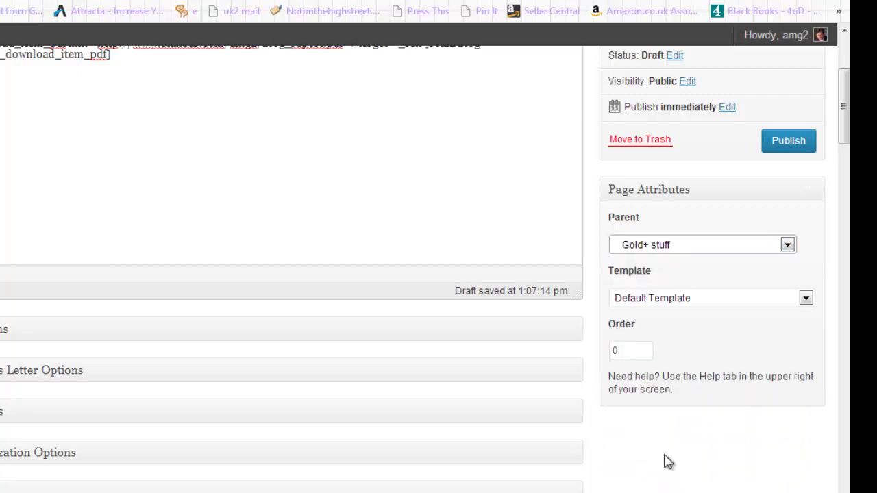
Assign the "Members 1 Content (Free/DAP/WL)" template to the page and publish it.
left_click(807, 300)
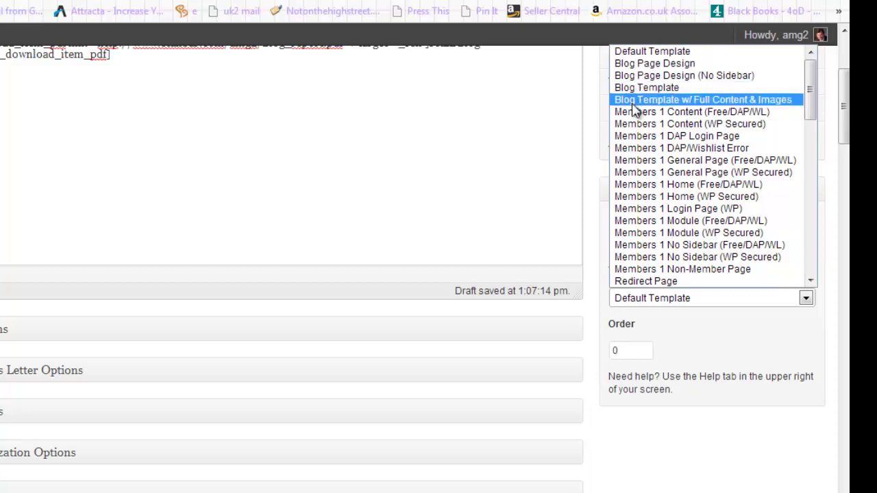
left_click_drag(811, 113, 812, 137)
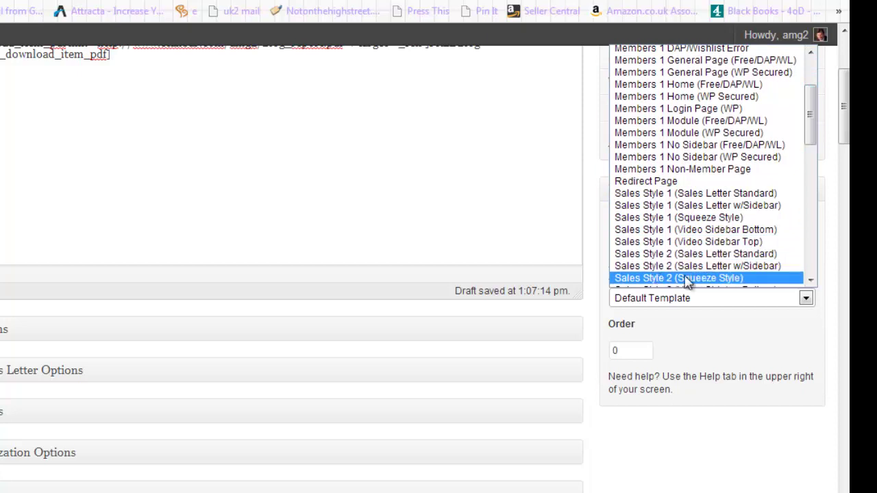
left_click_drag(810, 138, 813, 118)
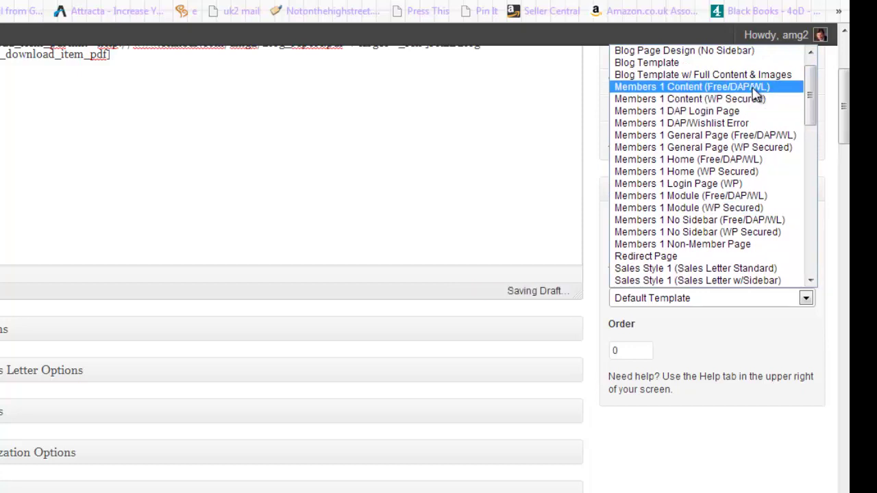
left_click(754, 87)
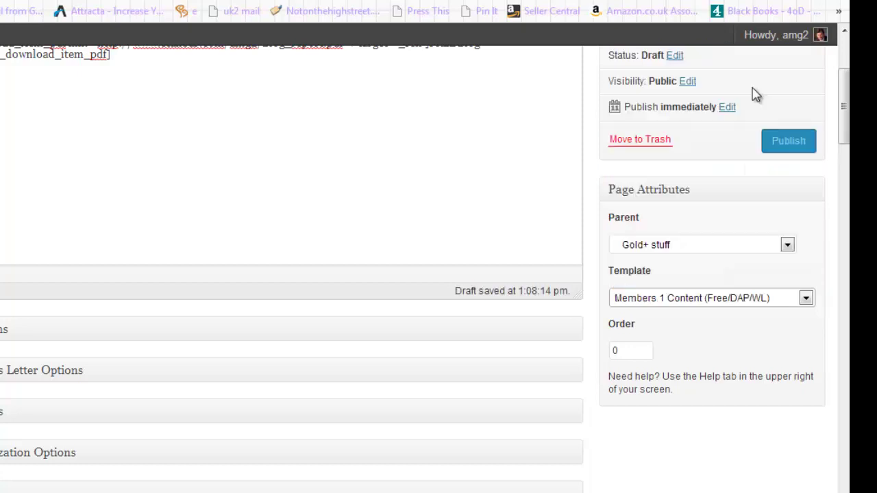
left_click(775, 152)
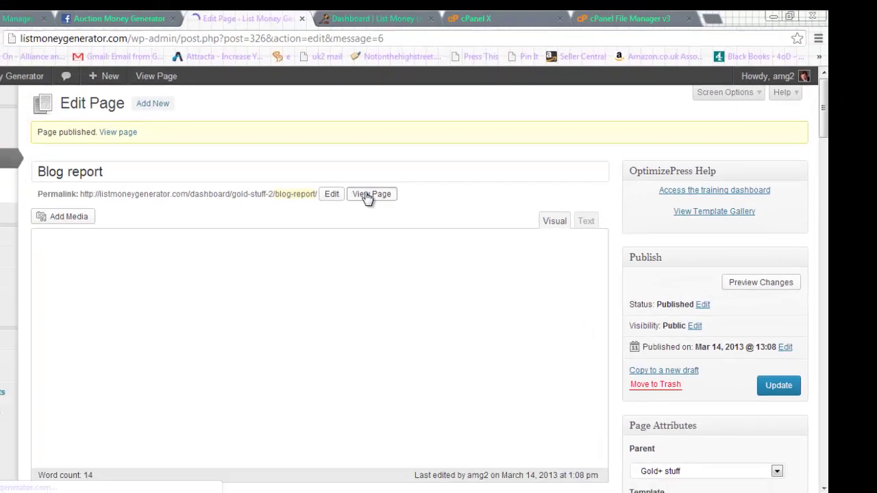
View the published Blog report page, test its "FREE Blog Report" PDF link, and return to the page.
left_click(291, 180)
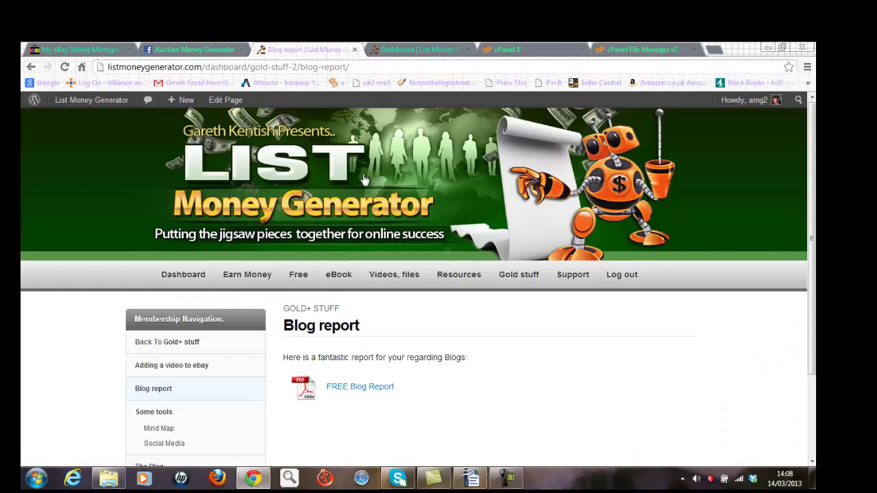
mouse_move(297, 275)
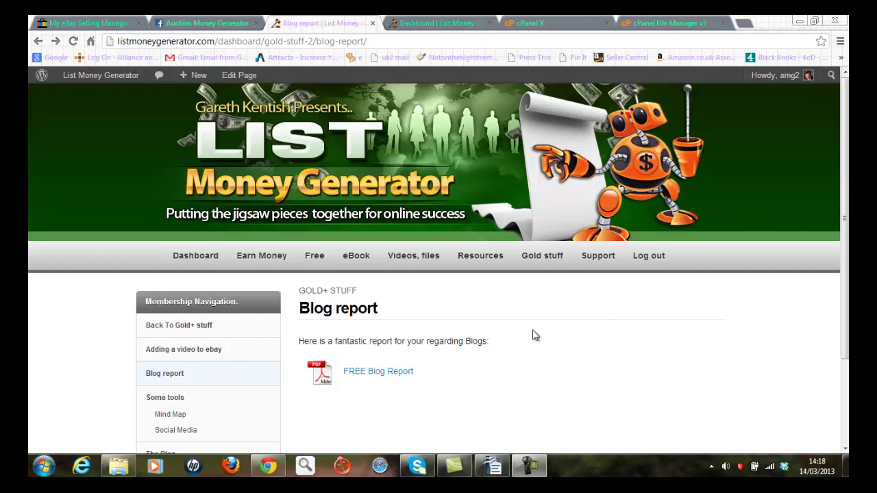
left_click(396, 375)
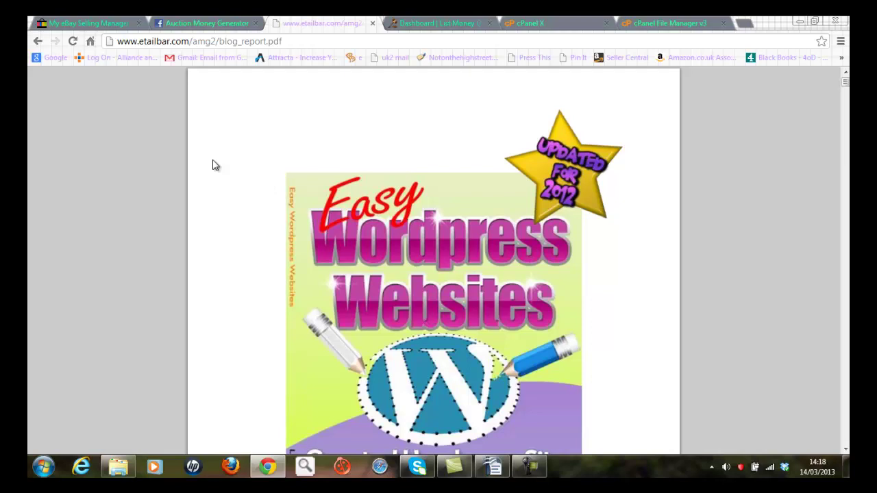
left_click(38, 42)
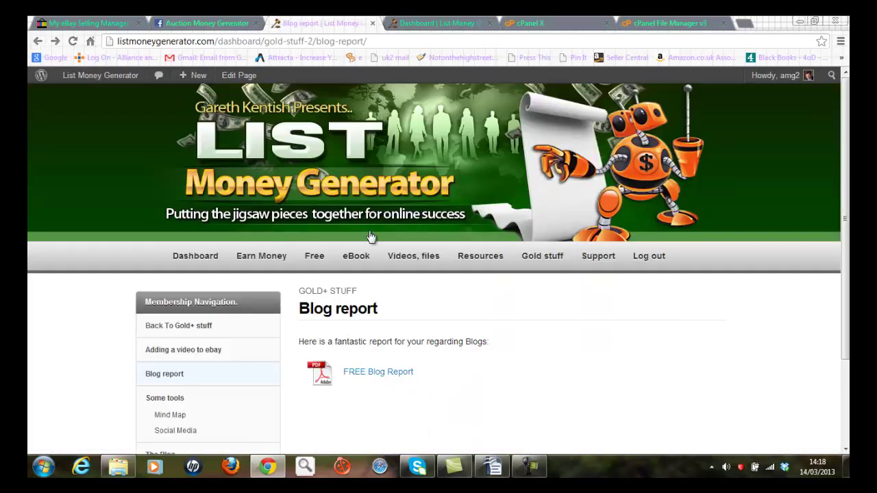
mouse_move(525, 260)
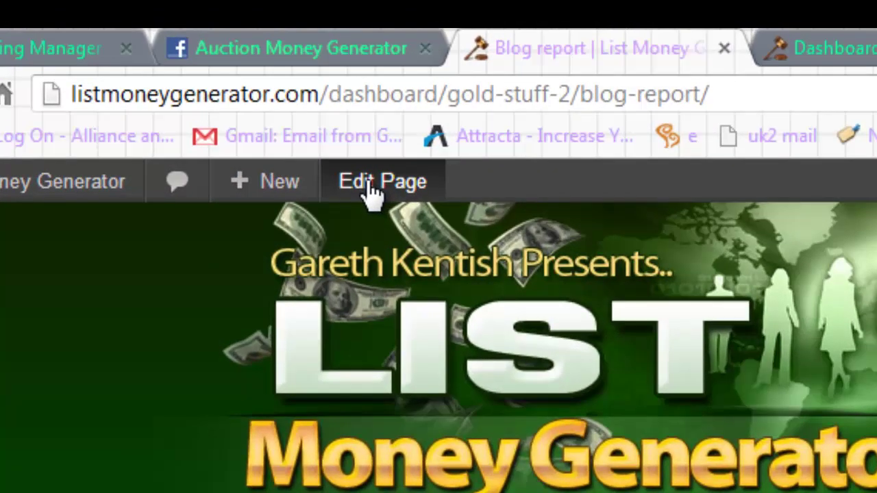
Reopen the Blog report page for editing and change the PDF shortcode's link target to "_blank".
left_click(233, 76)
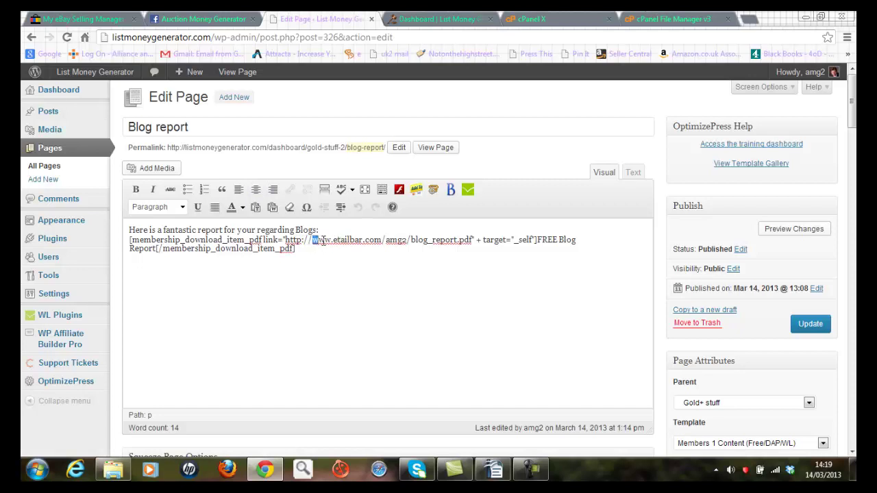
left_click_drag(313, 242, 548, 234)
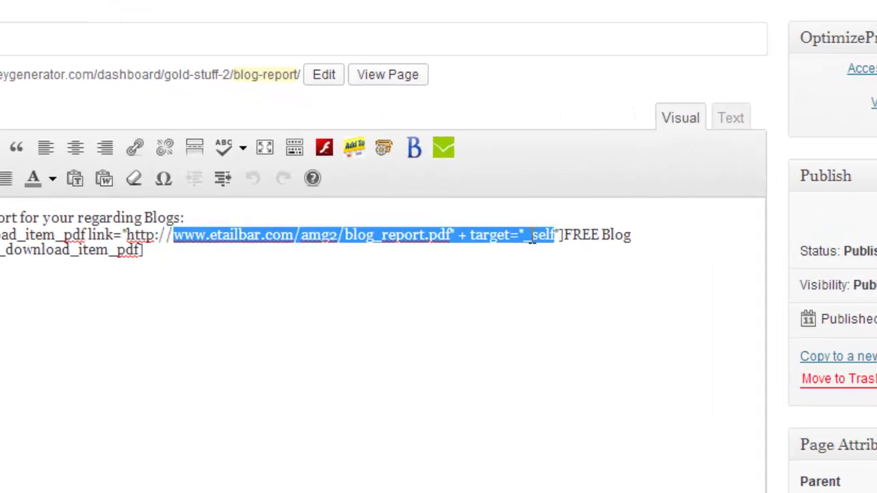
left_click(532, 237)
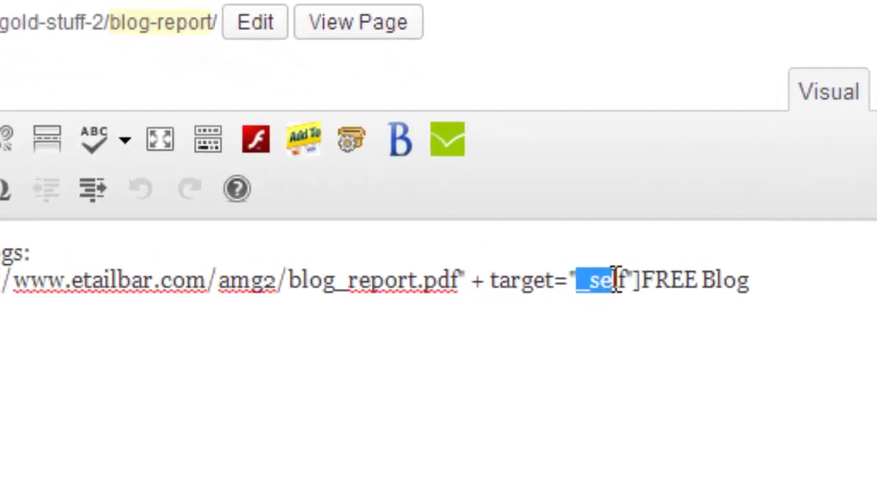
left_click(619, 280)
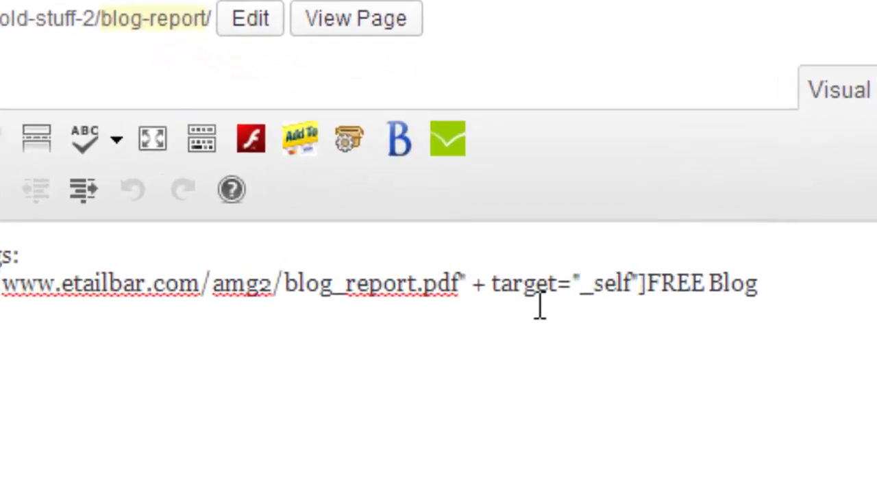
key("BackSpace")
key("BackSpace")
key("BackSpace")
key("BackSpace")
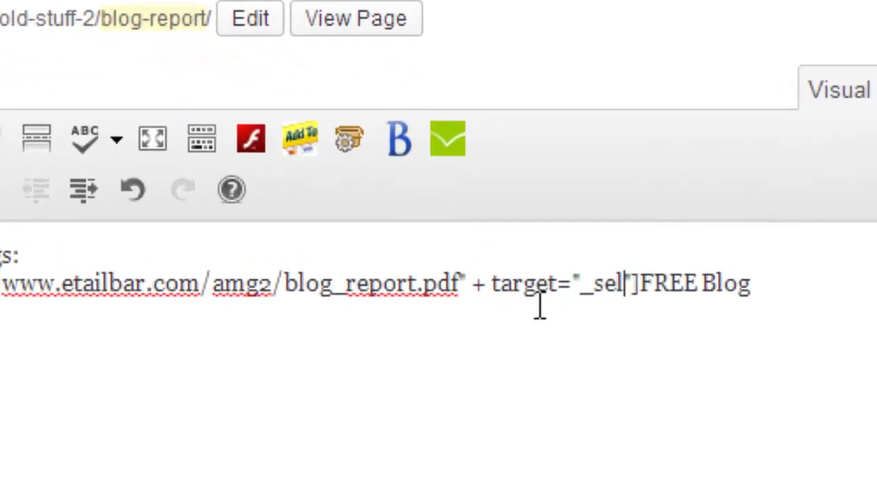
type("blank")
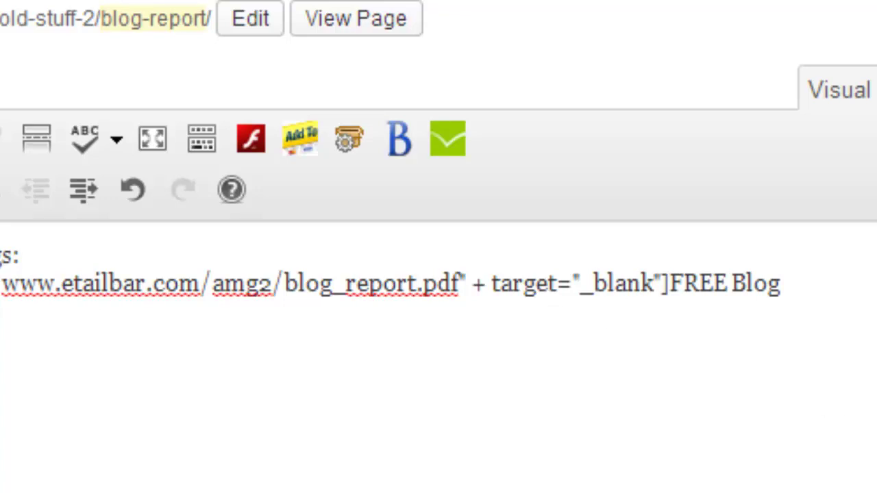
Update the Blog report page and keep "Members 1 Content (Free/DAP/WL)" selected as its template.
left_click(768, 388)
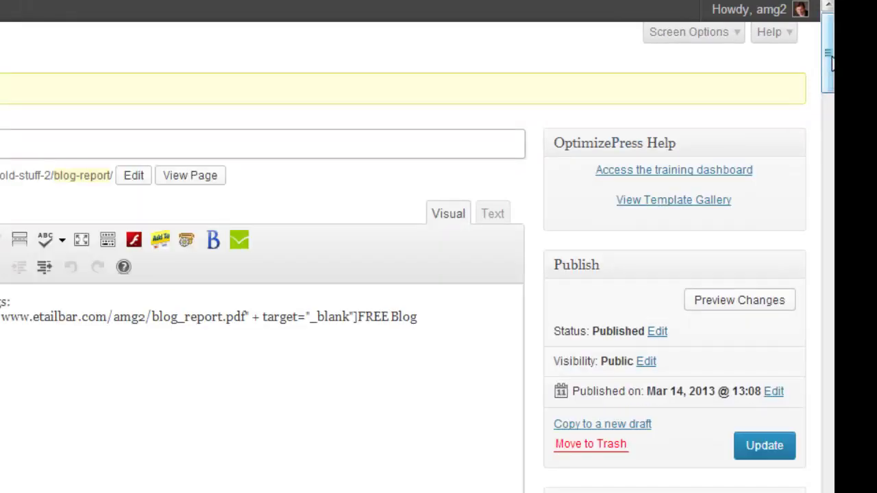
left_click_drag(832, 61, 826, 123)
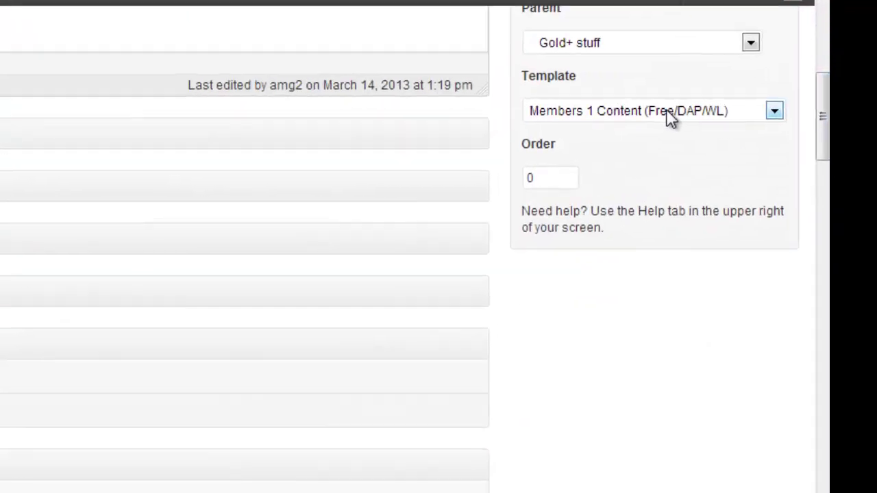
left_click(670, 118)
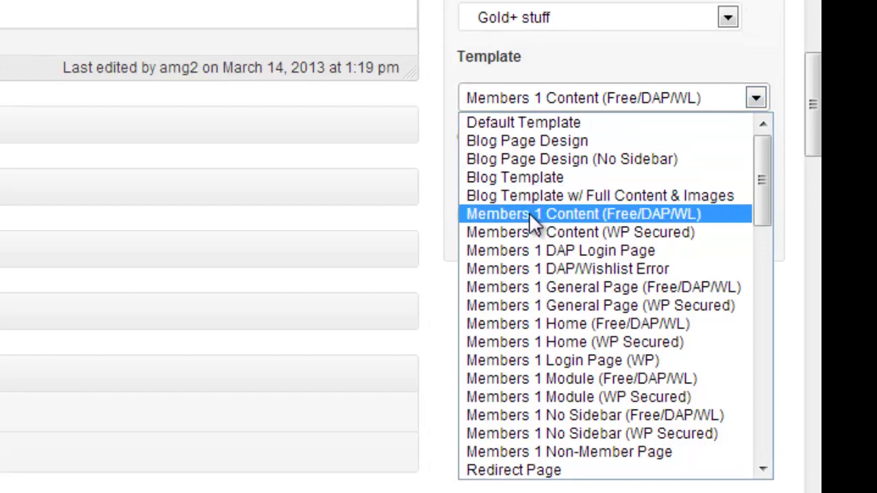
left_click(583, 210)
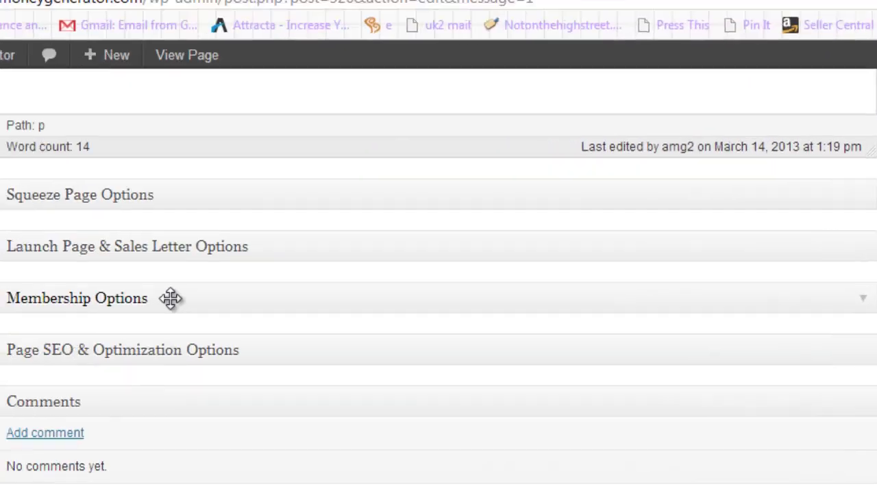
Look through the Squeeze Page, Launch Page & Sales Letter and Membership option sections, leaving only Membership Options expanded.
left_click(172, 297)
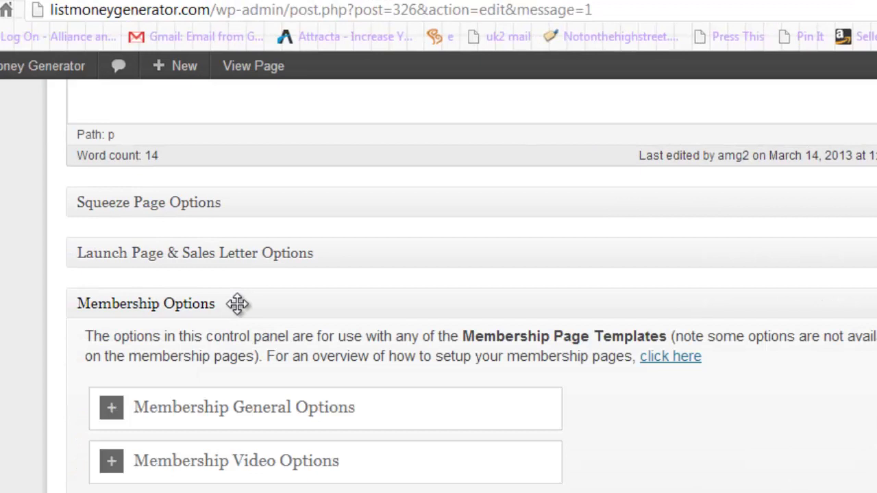
left_click(310, 253)
left_click(292, 207)
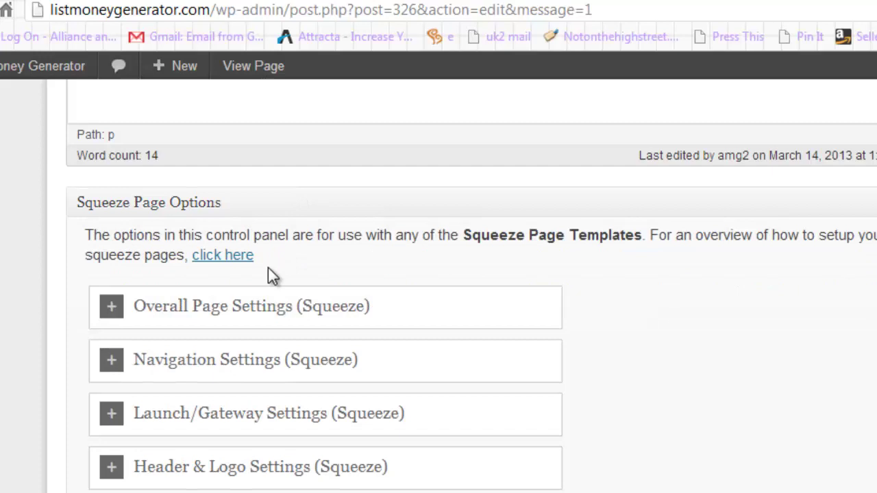
left_click(876, 204)
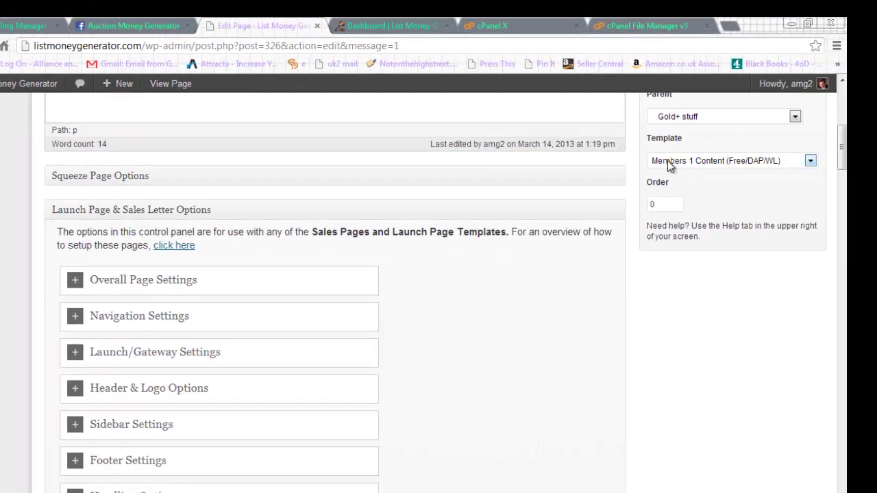
left_click(668, 160)
left_click(668, 160)
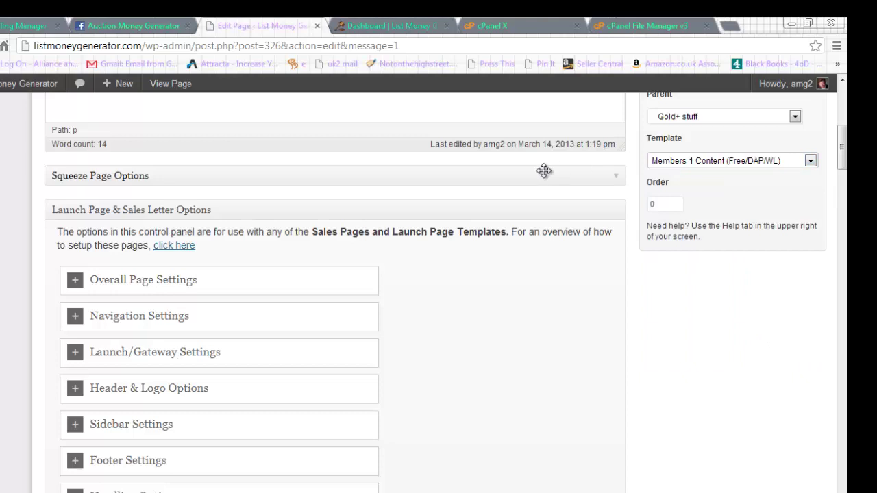
left_click(609, 209)
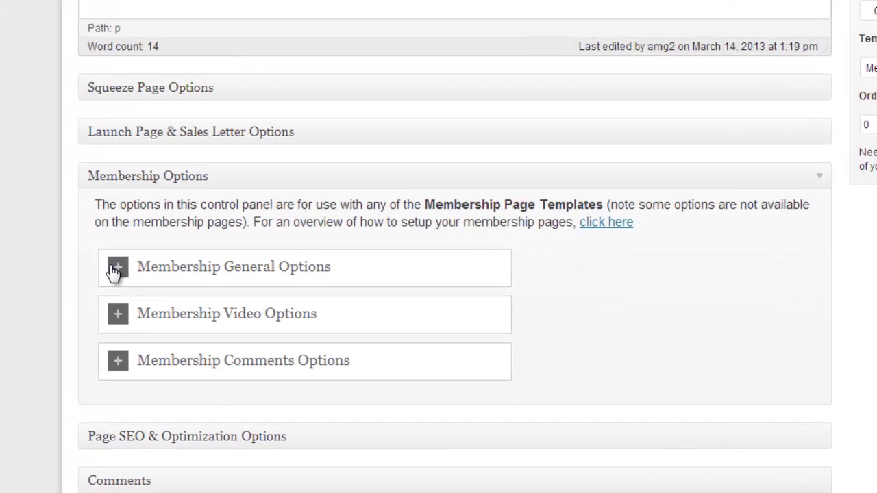
In Membership General Options, enable Show Sidebar Widget and Hide Module Title, and update the page.
left_click(75, 315)
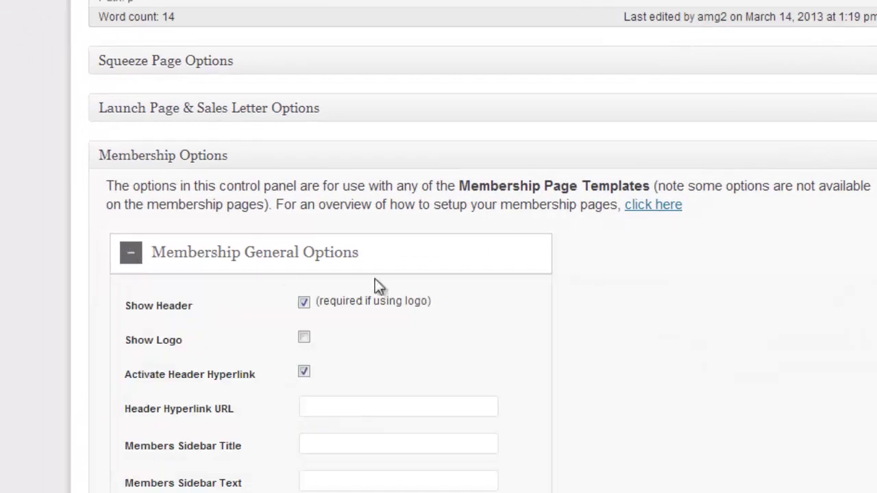
scroll(438, 246, "down", 3)
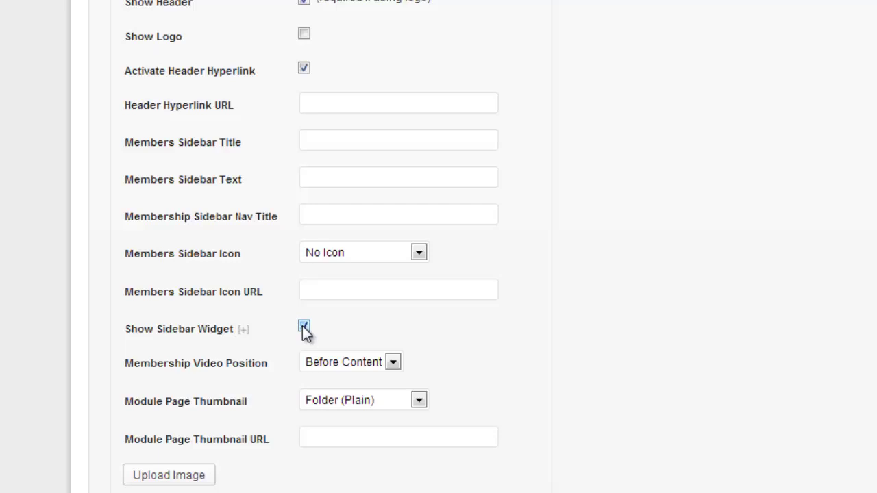
scroll(329, 274, "down", 3)
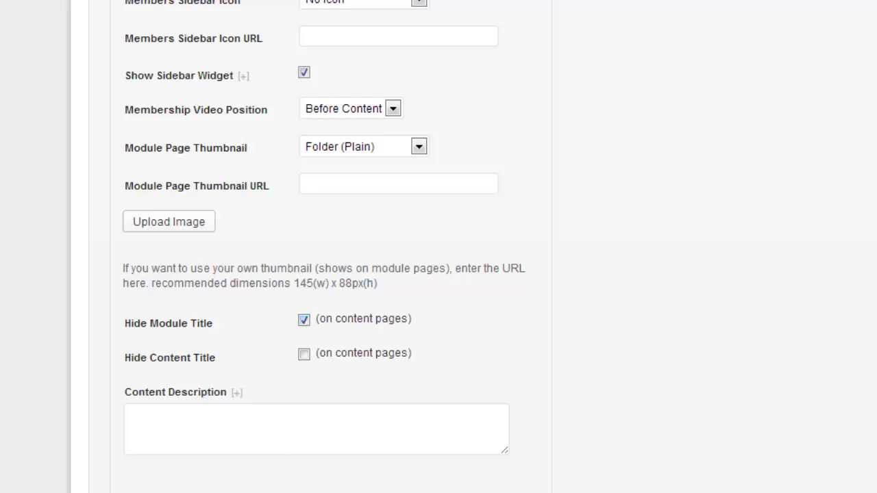
scroll(439, 246, "up", 5)
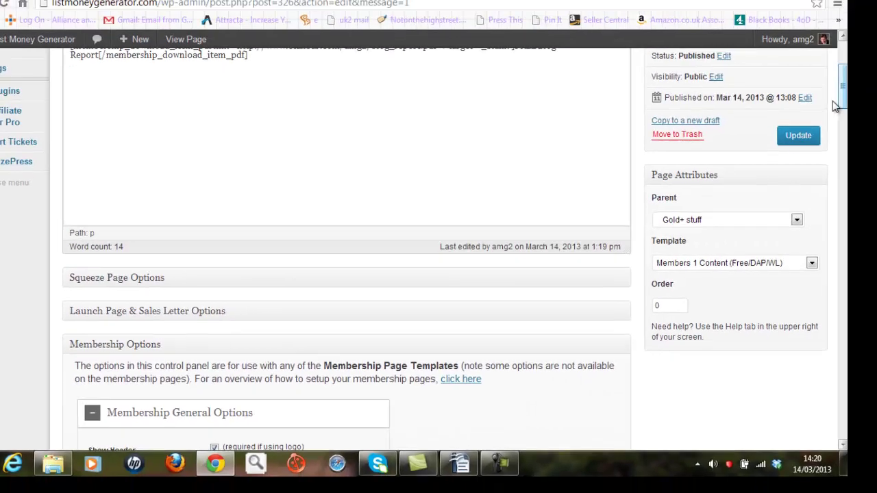
left_click(795, 138)
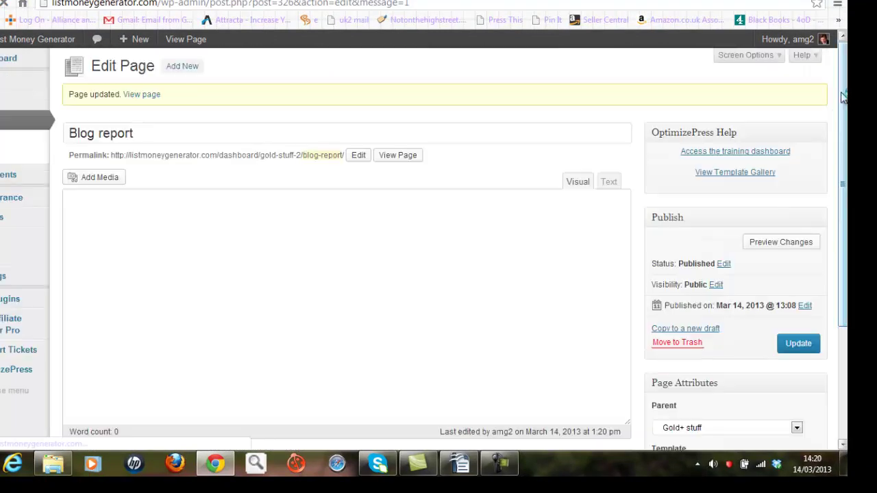
Protect the page's content for members only with access for the Gold level in WishList Member, and update the page.
left_click_drag(846, 99, 839, 334)
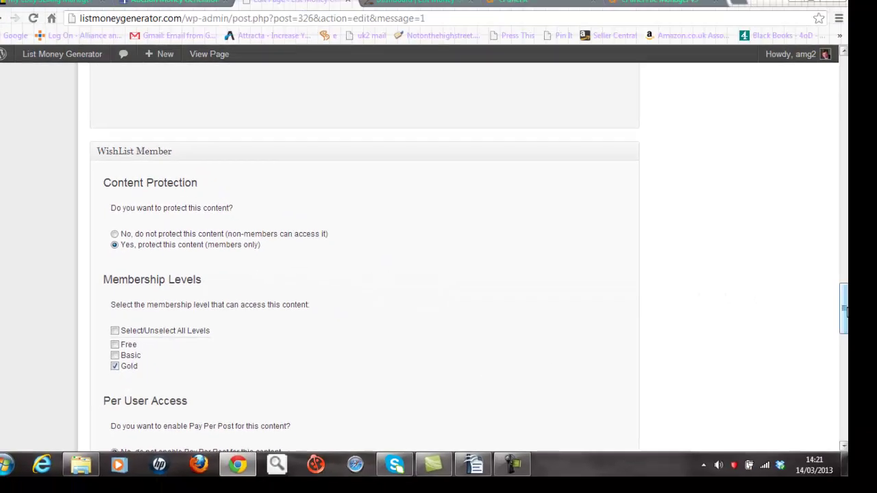
scroll(364, 260, "up", 15)
scroll(365, 261, "up", 5)
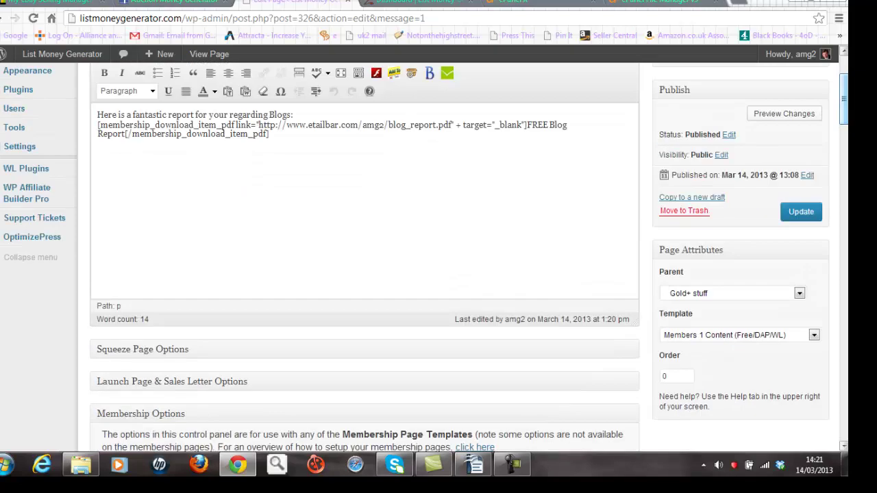
left_click(801, 213)
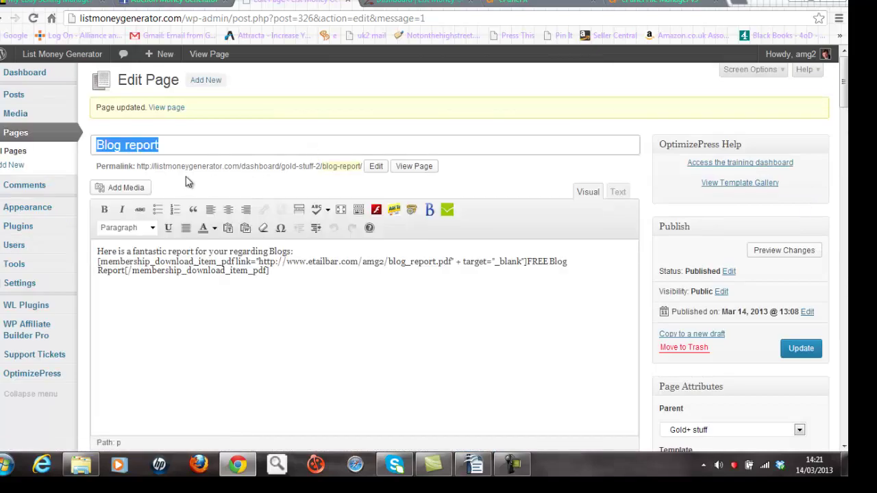
Add the Blog report page to the ListMoney navigation menu.
mouse_move(27, 210)
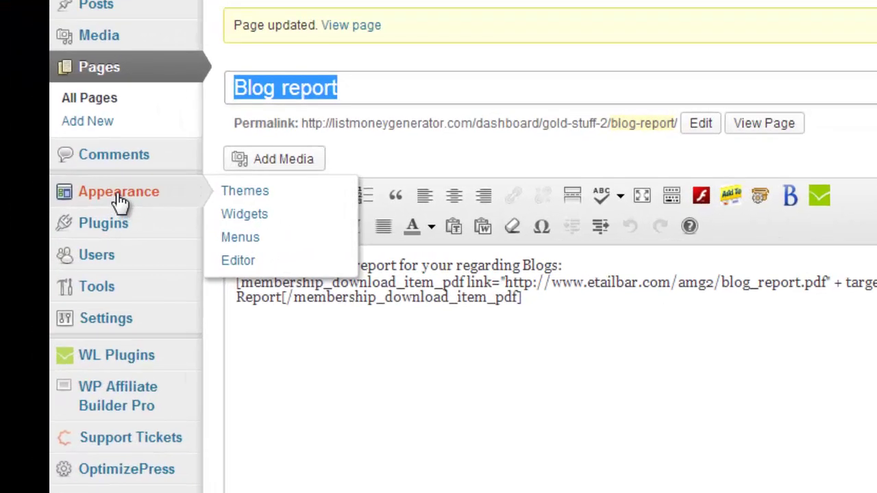
left_click(225, 245)
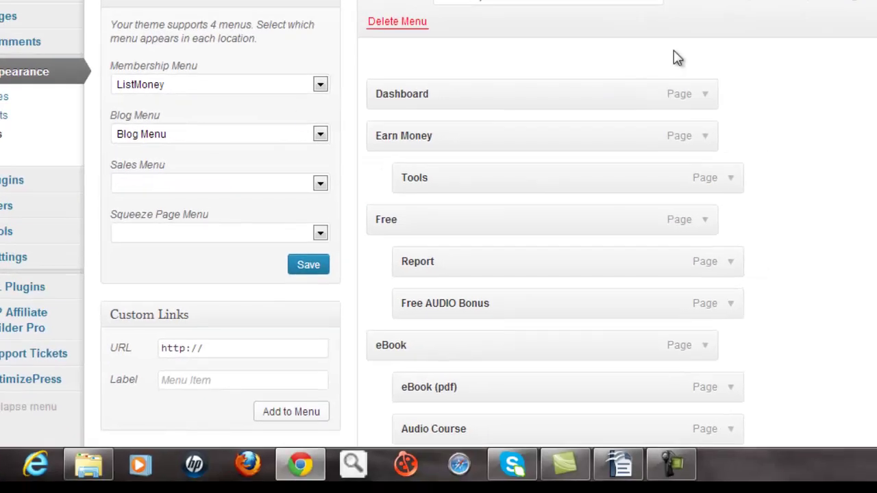
scroll(438, 226, "down", 6)
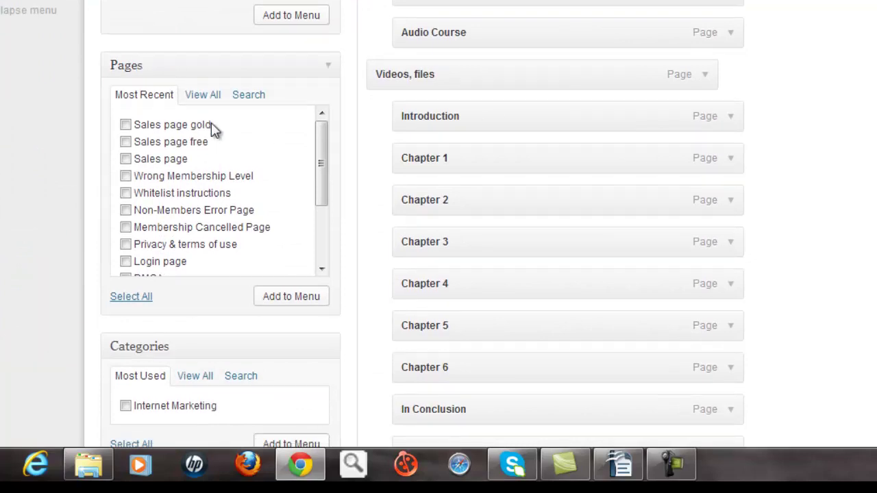
left_click_drag(324, 164, 314, 193)
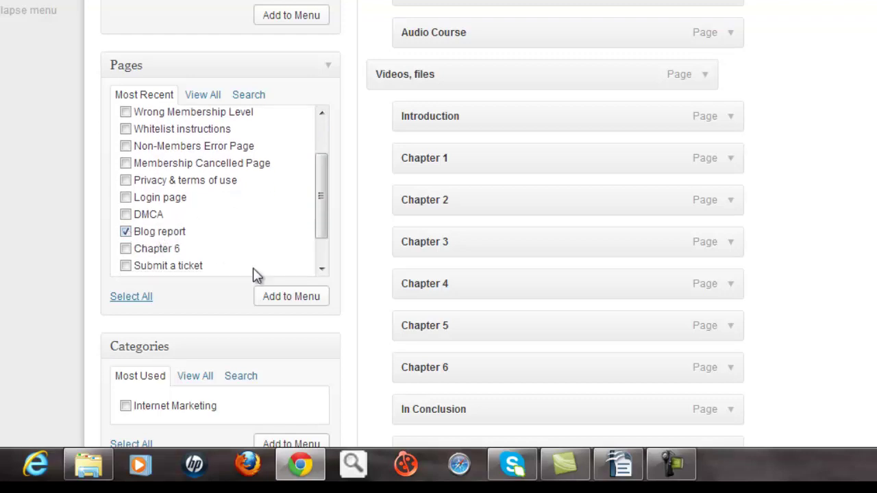
left_click(276, 300)
Place the Blog report item under Gold stuff, directly above The Blog, and save the ListMoney menu.
scroll(438, 223, "down", 8)
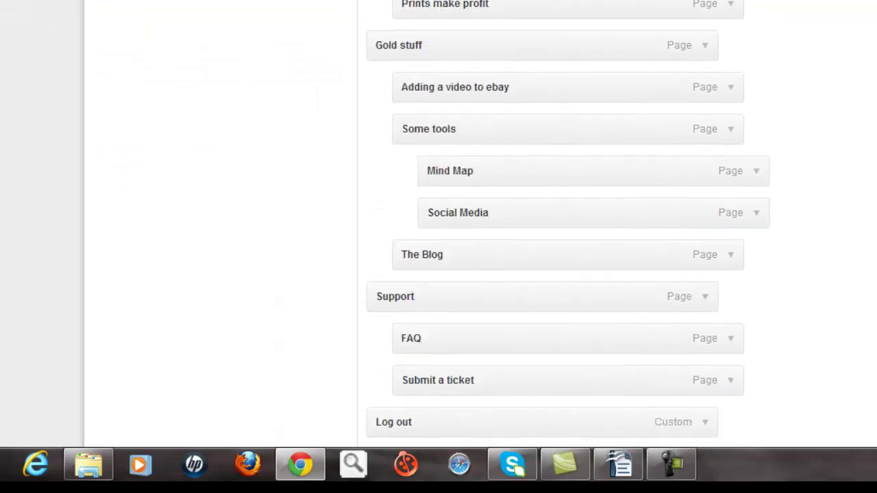
scroll(439, 223, "down", 2)
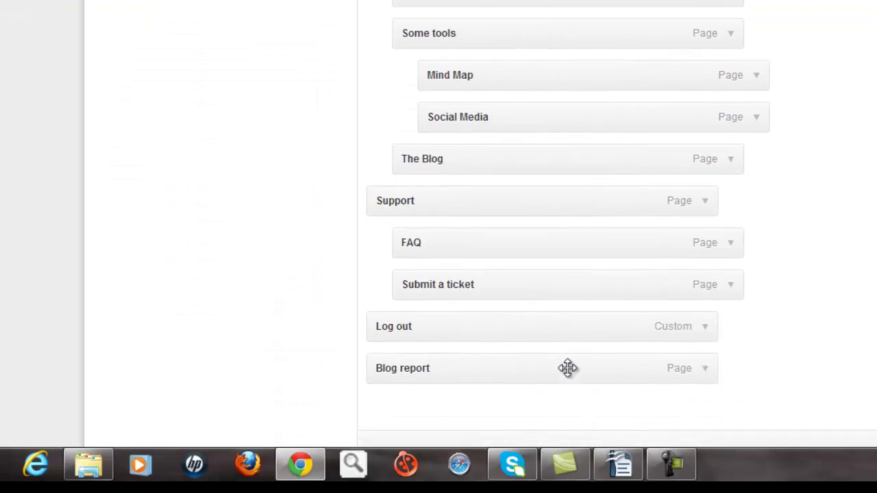
left_click_drag(566, 371, 588, 158)
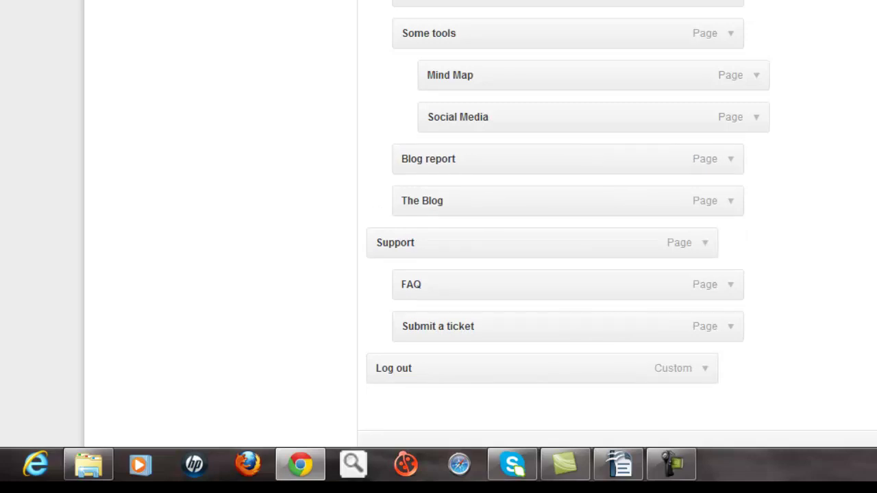
scroll(617, 215, "down", 1)
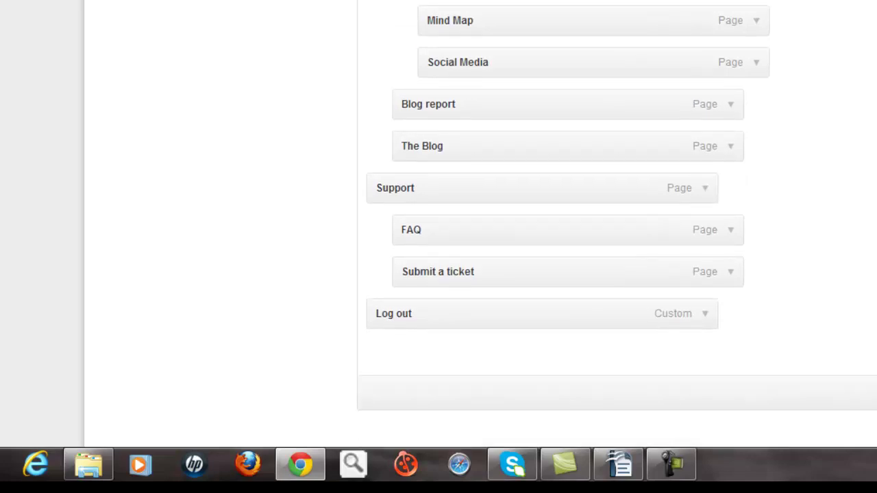
scroll(548, 226, "up", 20)
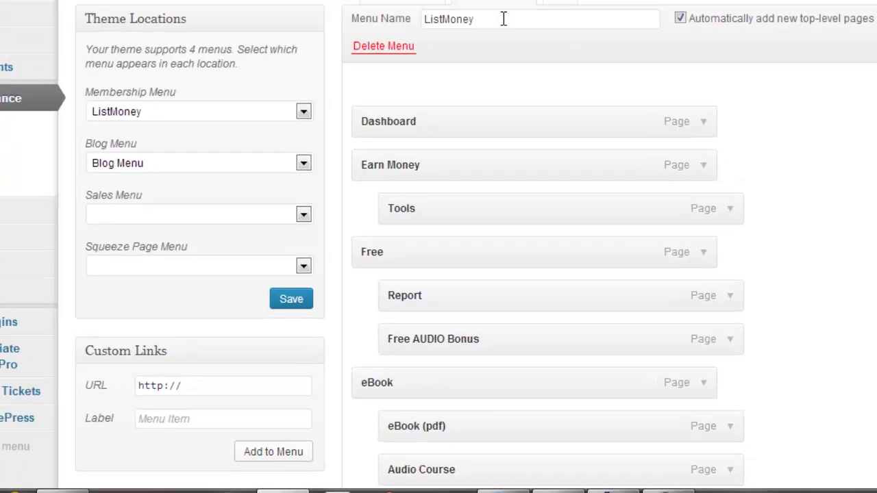
left_click_drag(515, 5, 433, 4)
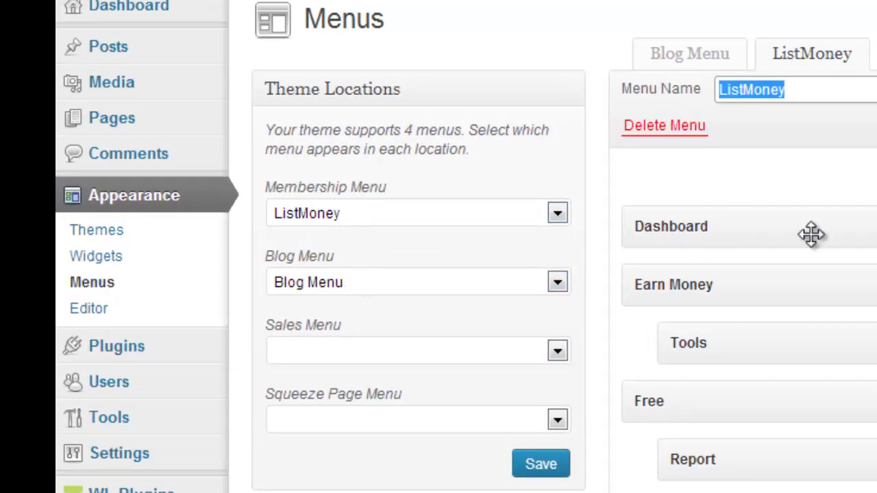
left_click(800, 154)
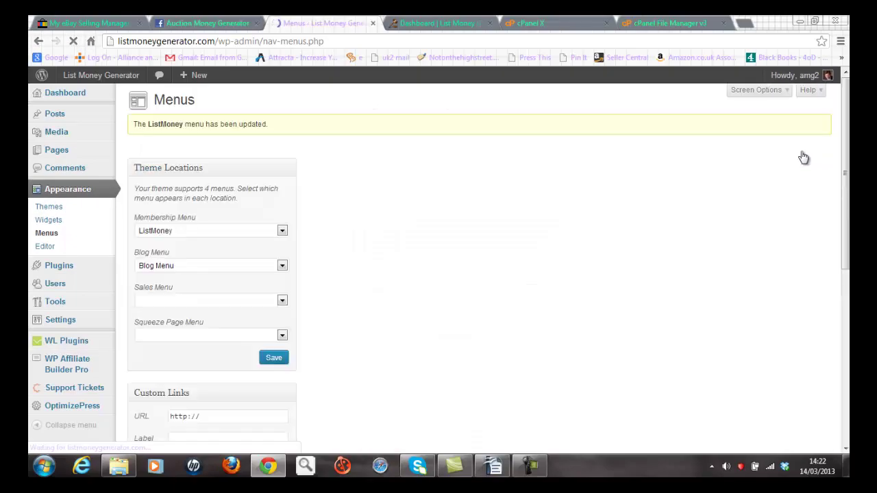
Open the members area dashboard at listmoneygenerator.com/dashboard.
left_click(355, 41)
left_click(355, 42)
key("BackSpace")
key("BackSpace")
key("BackSpace")
key("BackSpace")
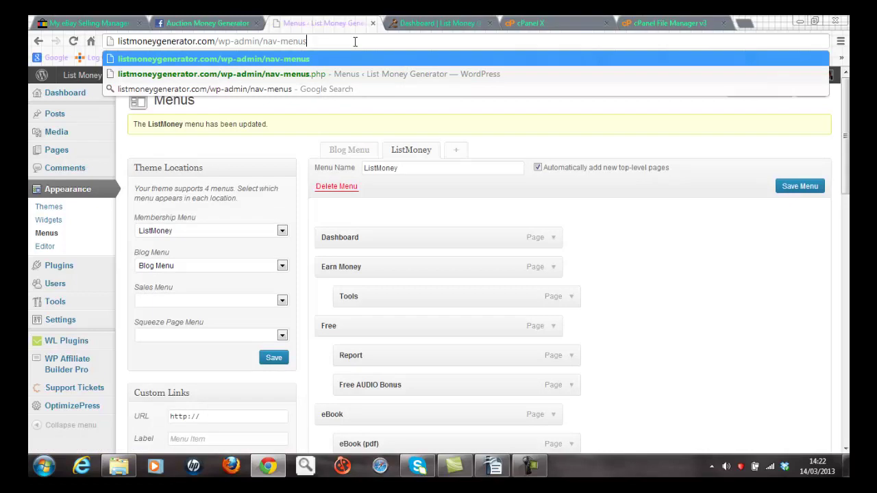
key("BackSpace")
key("BackSpace")
key("BackSpace")
key("BackSpace")
key("BackSpace")
key("BackSpace")
key("BackSpace")
key("BackSpace")
key("BackSpace")
key("BackSpace")
key("BackSpace")
key("BackSpace")
key("BackSpace")
key("BackSpace")
key("BackSpace")
key("BackSpace")
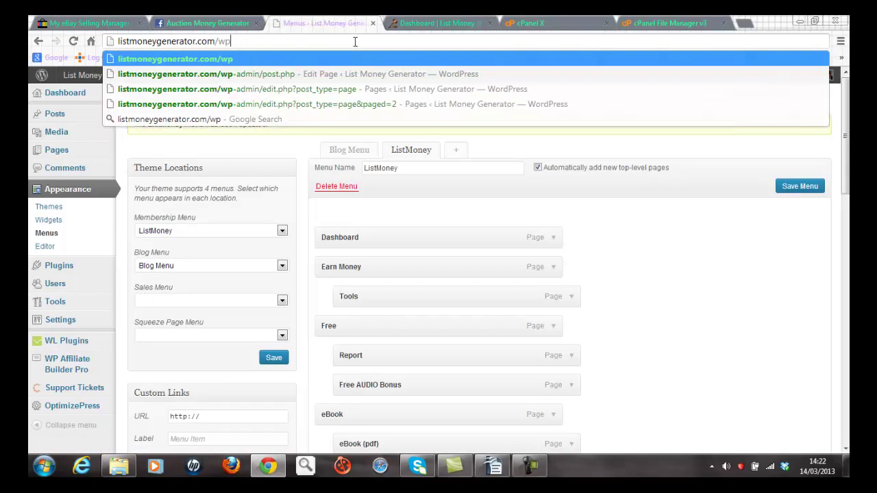
key("BackSpace")
key("BackSpace")
type("dashboard")
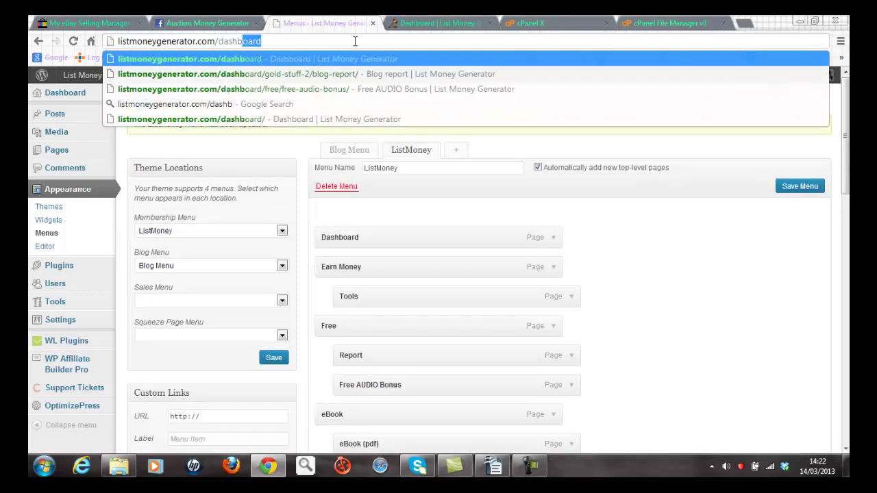
key("Return")
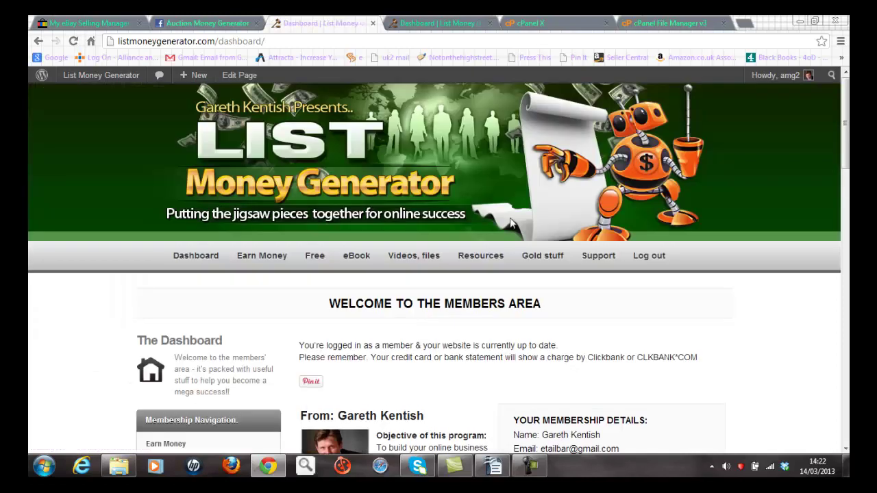
Open Blog report from the site's Gold stuff navigation, test its "FREE Blog Report" PDF link, and close the opened PDF.
mouse_move(523, 253)
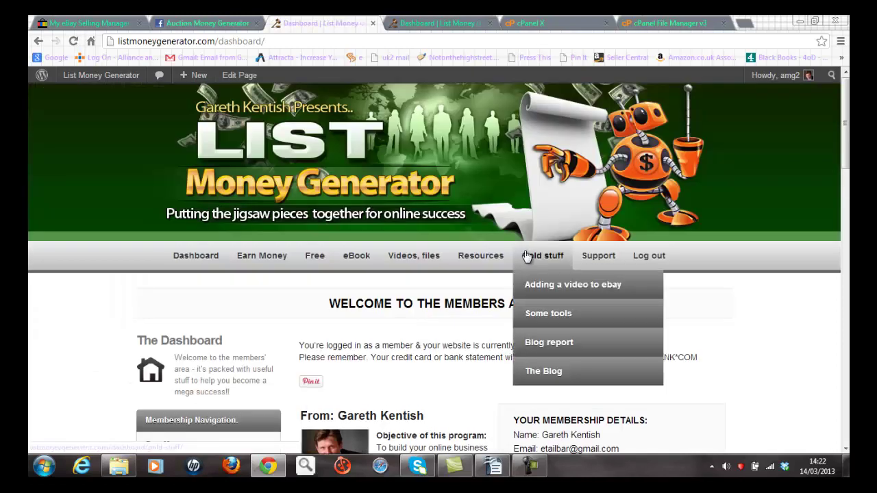
left_click(533, 343)
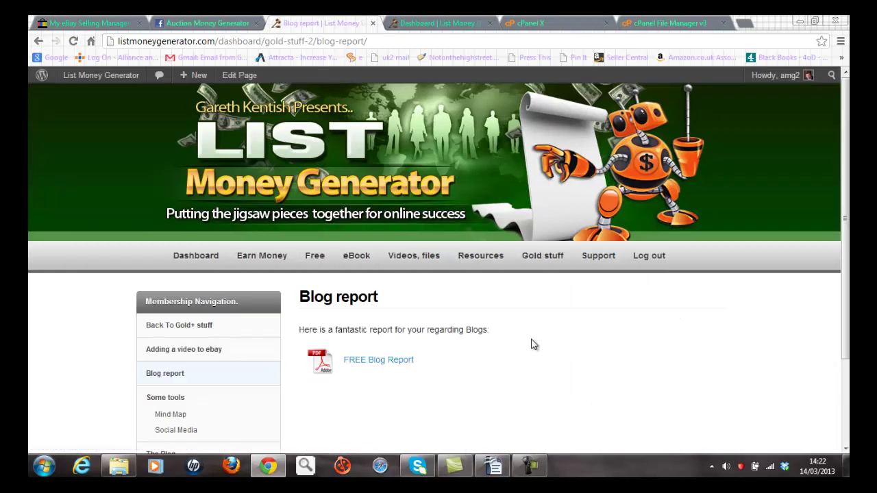
scroll(480, 261, "down", 2)
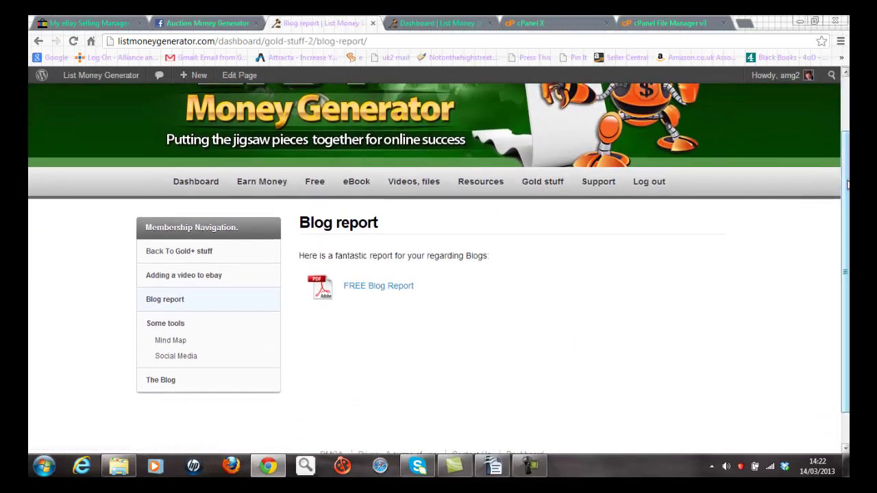
left_click(402, 289)
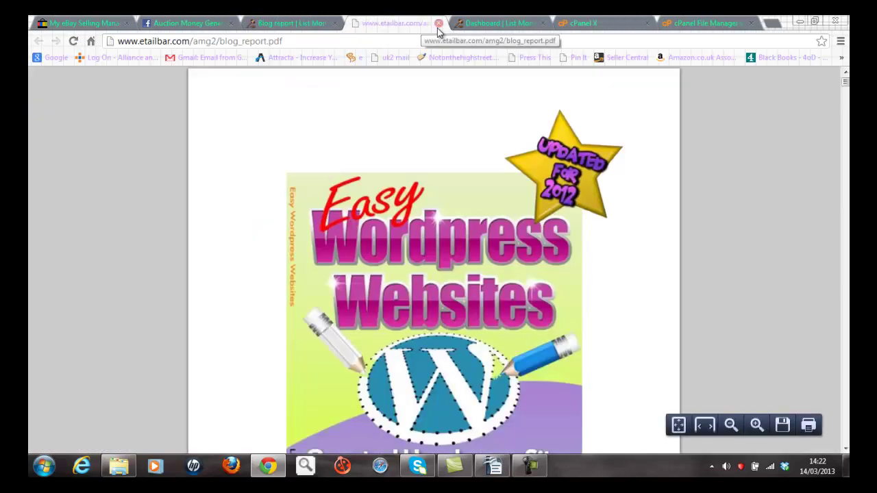
left_click(439, 24)
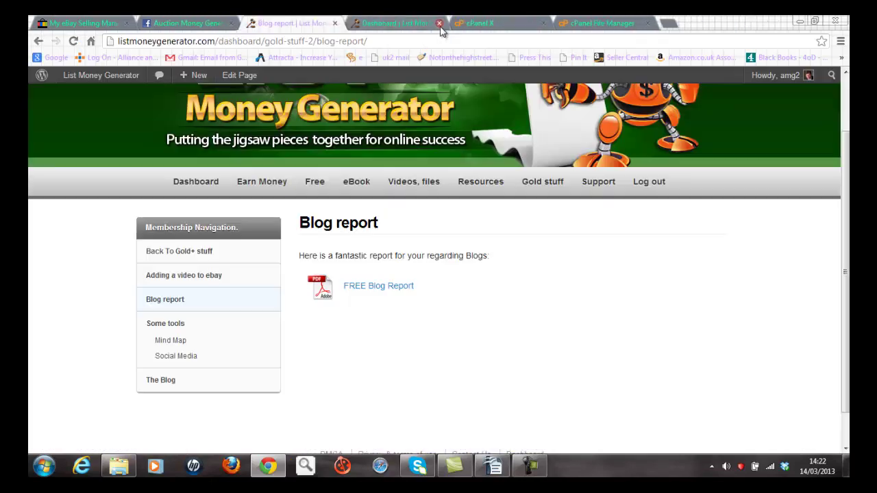